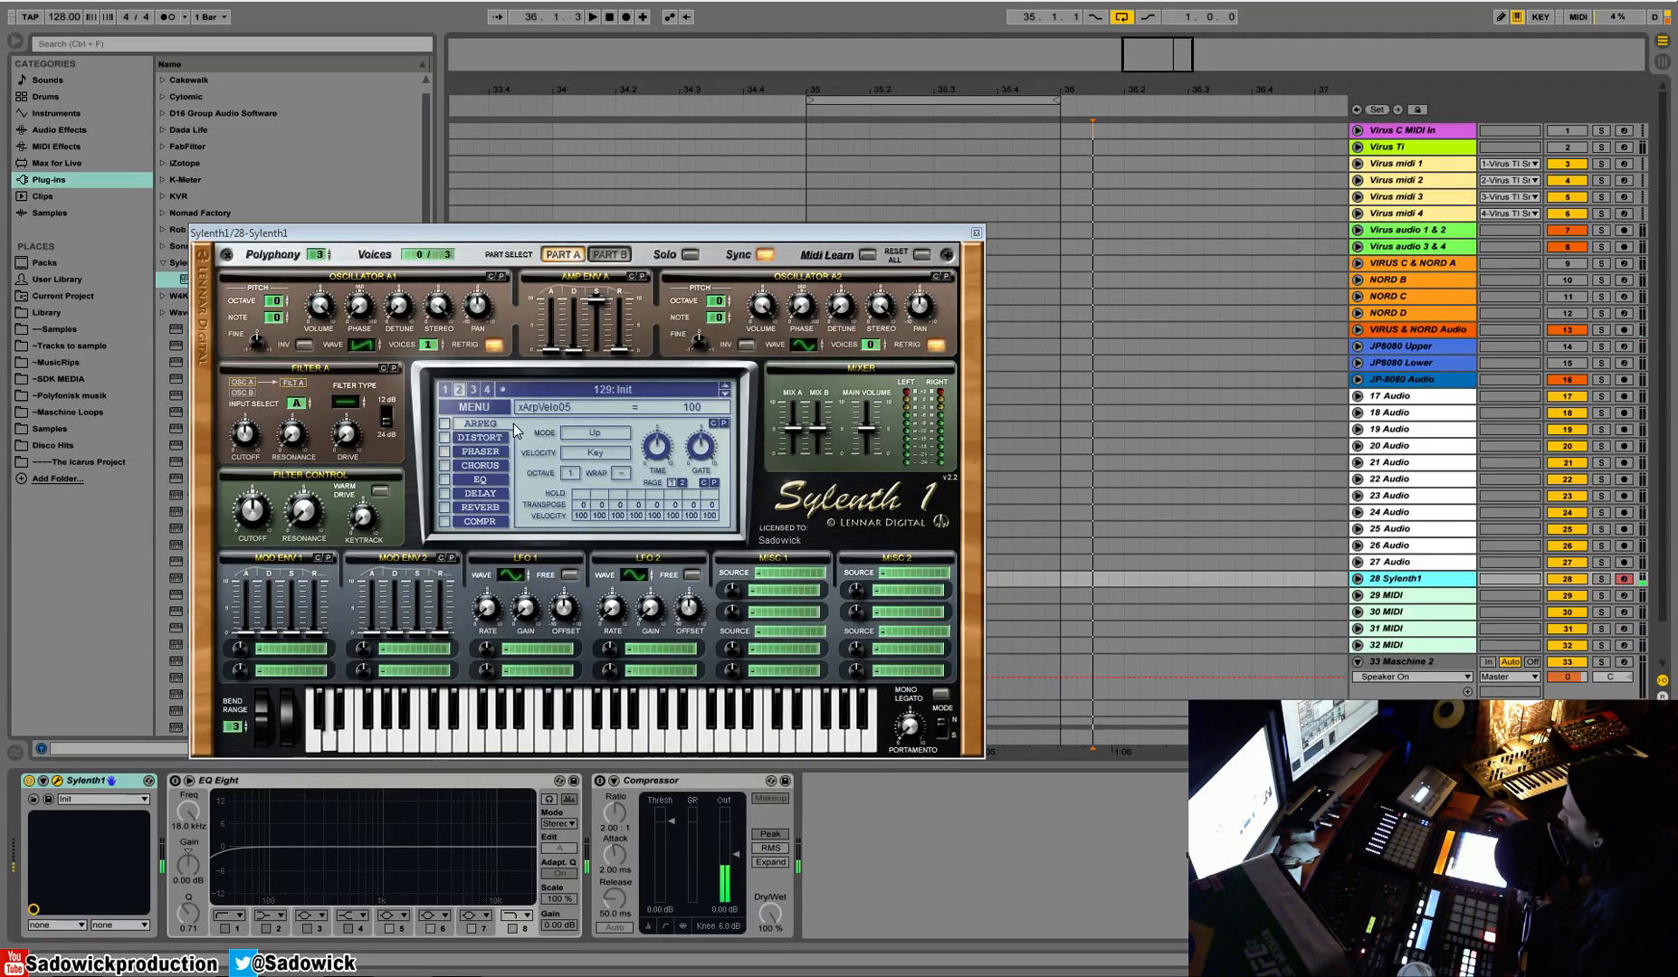
Turn on Filter A with a drive of 1.57 and route Mod Env 1 to Cutoff A with an attack of 3.56
{"action": "left_click", "coordinate": [357, 409]}
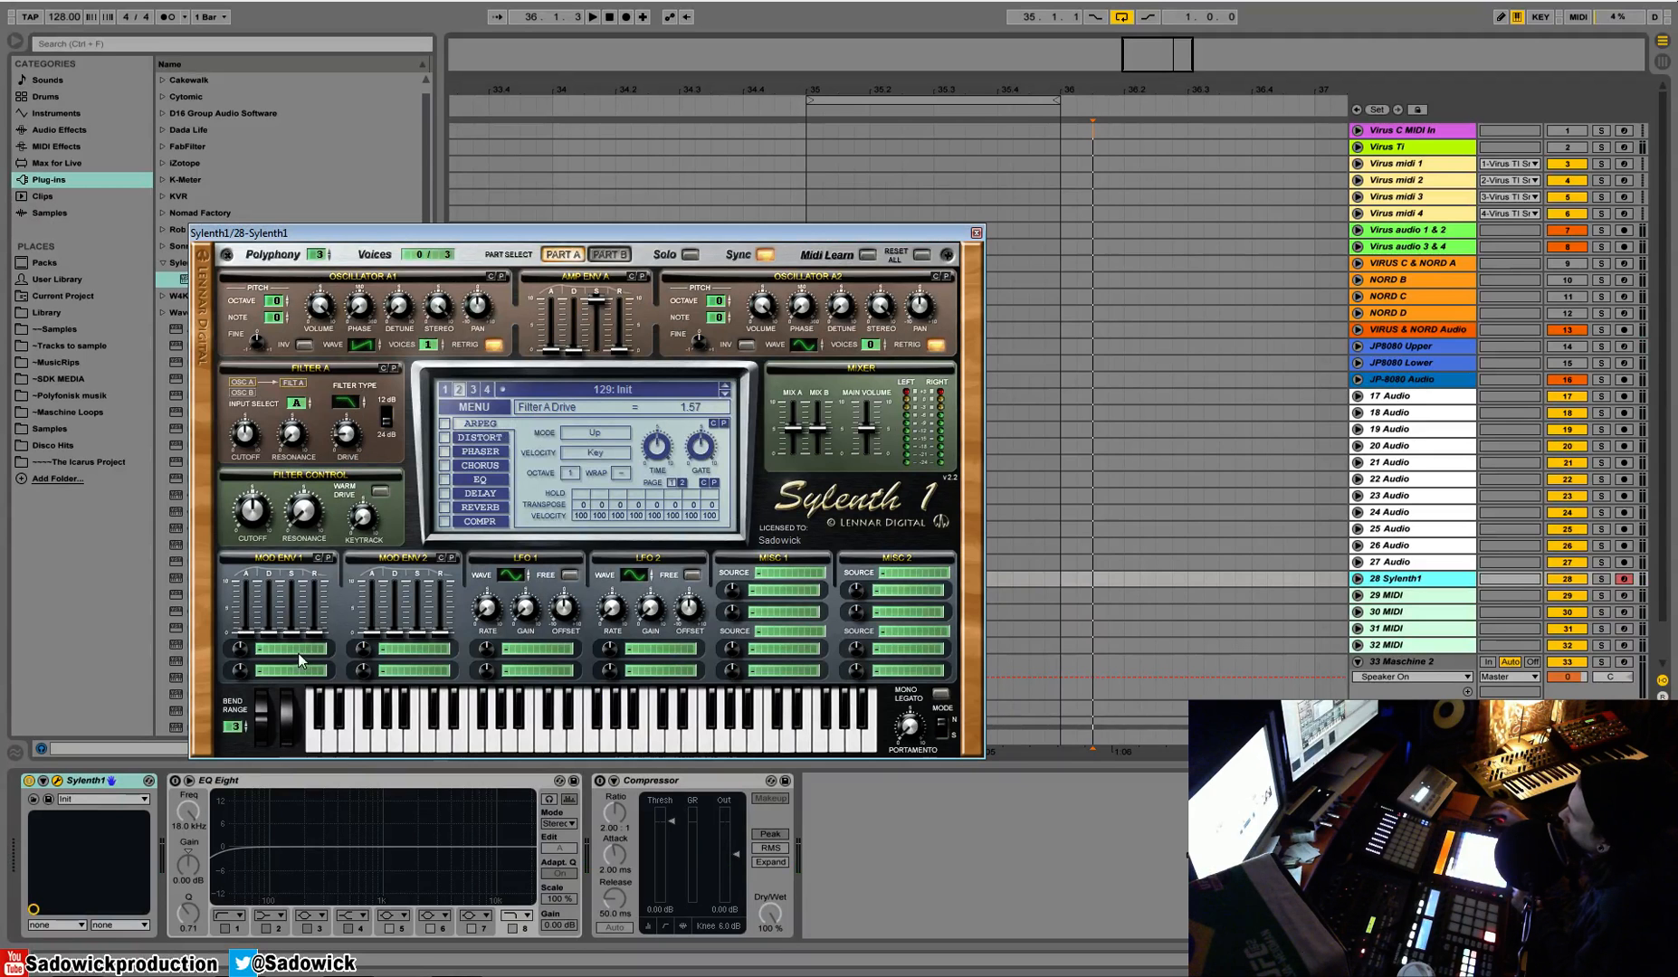
{"action": "left_click", "coordinate": [299, 661]}
{"action": "left_click", "coordinate": [398, 674]}
{"action": "left_click_drag", "start_coordinate": [292, 631], "coordinate": [247, 624]}
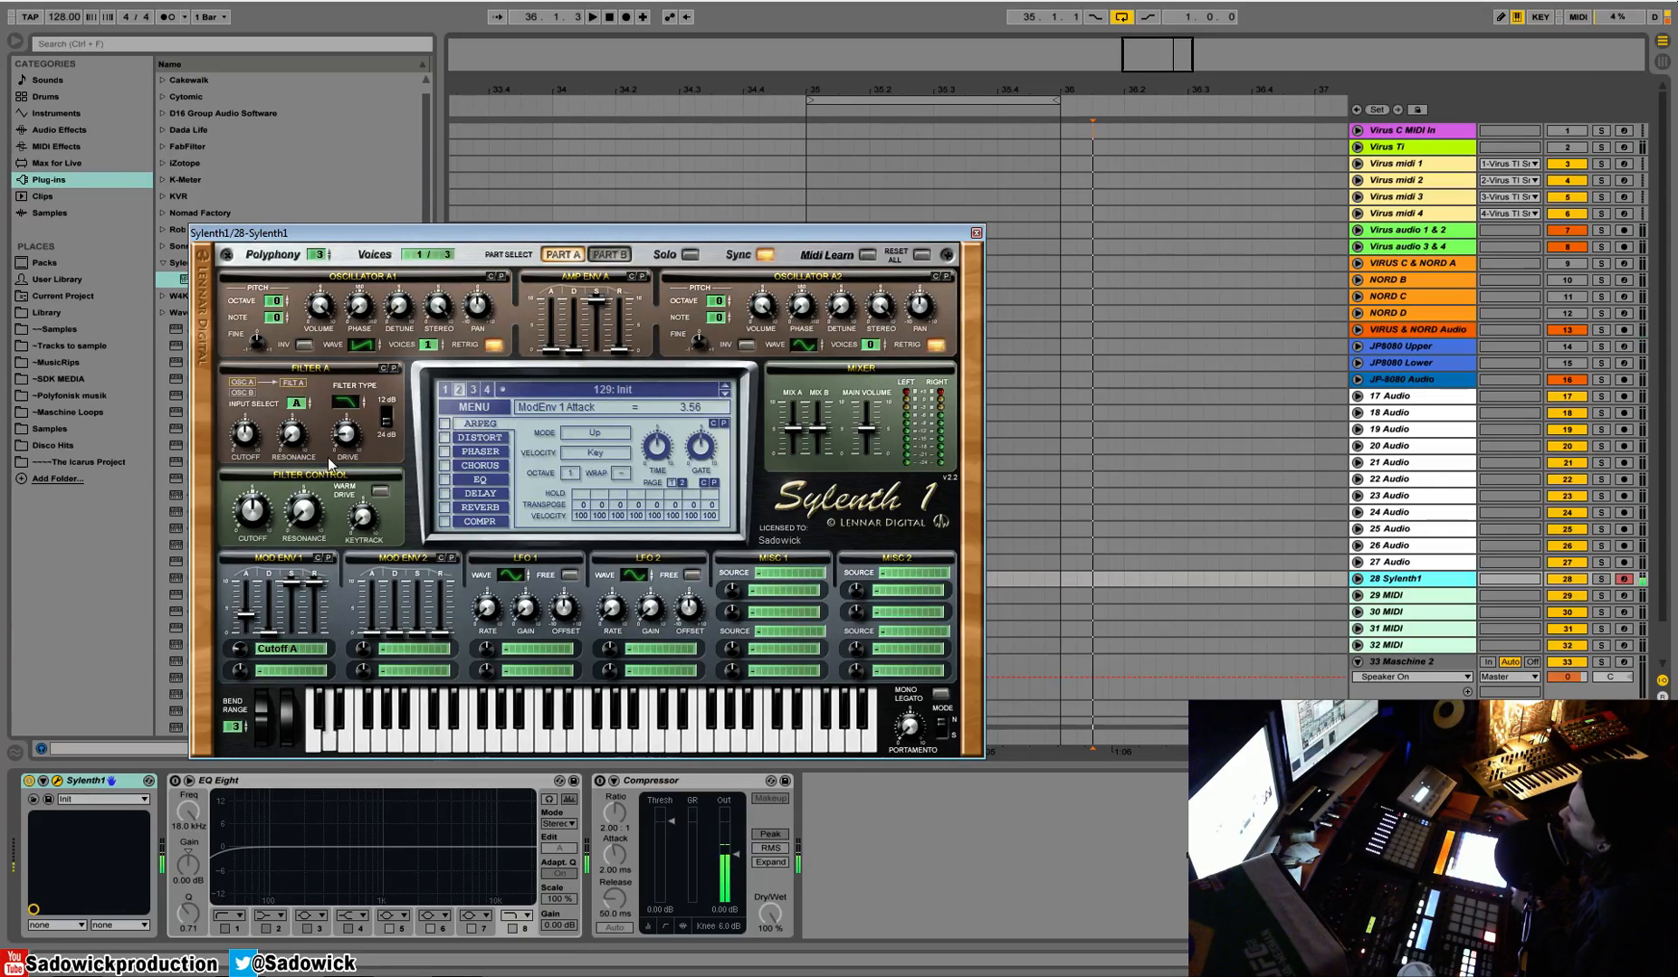
Shape the filter sweep by adjusting the Filter Control cutoff together with Mod Env 1's attack and amount
{"action": "left_click_drag", "start_coordinate": [255, 509], "coordinate": [255, 513]}
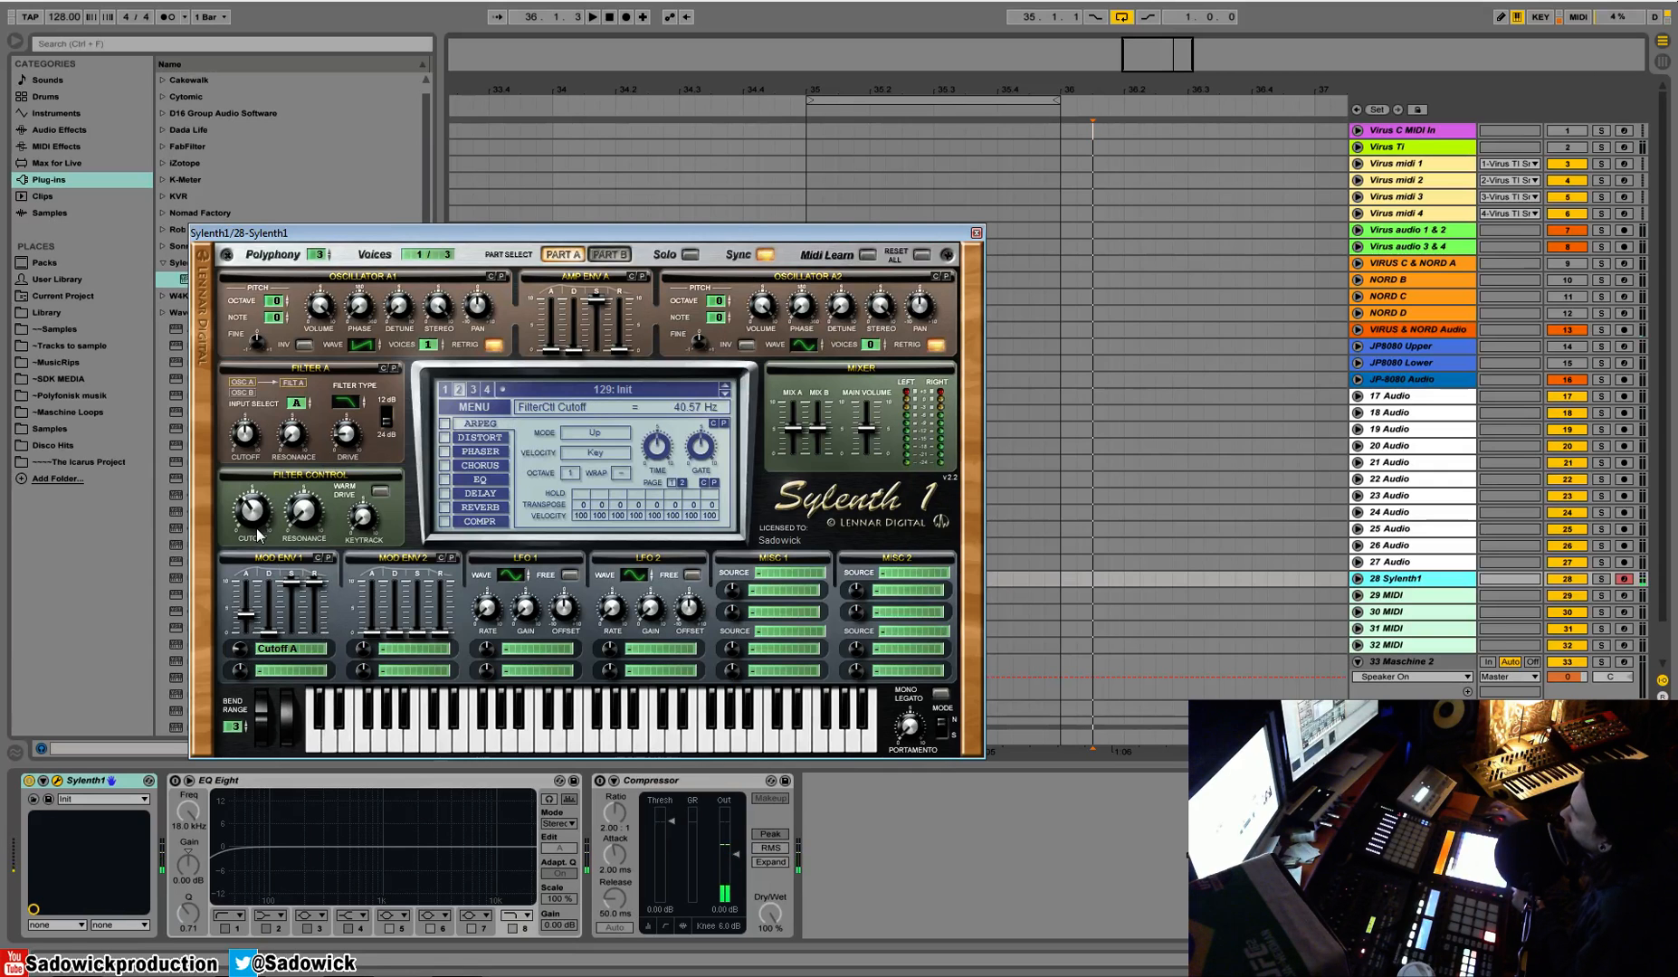
{"action": "left_click_drag", "start_coordinate": [238, 653], "coordinate": [246, 611]}
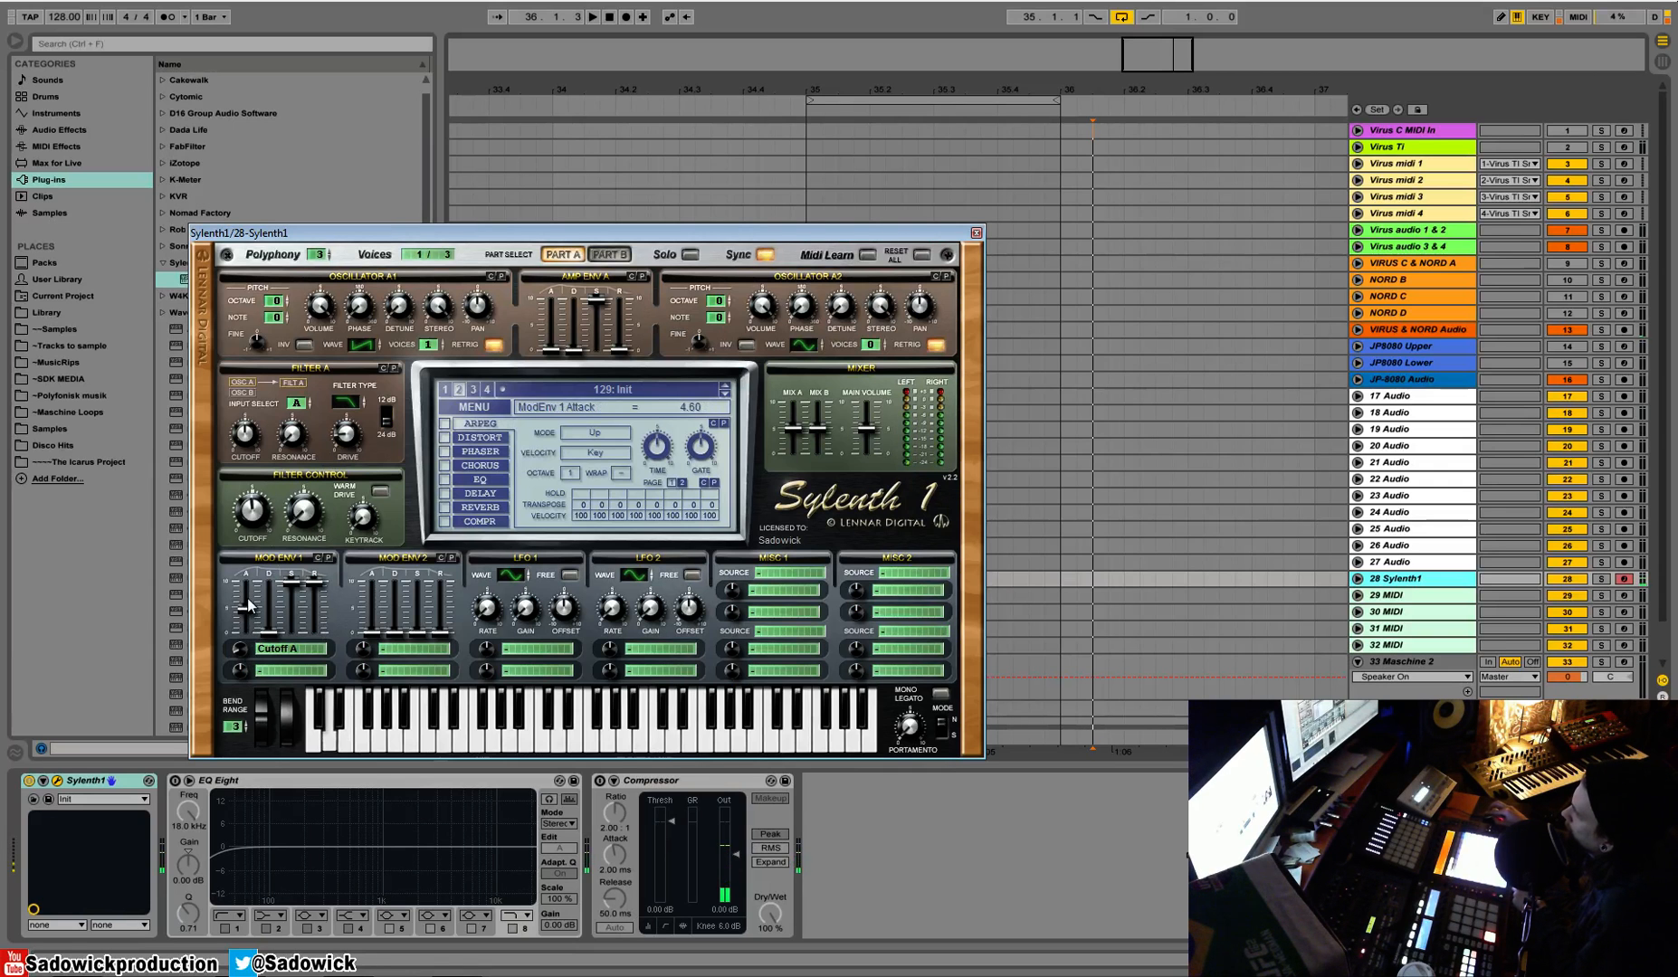
{"action": "left_click_drag", "start_coordinate": [258, 508], "coordinate": [261, 493]}
{"action": "left_click_drag", "start_coordinate": [246, 612], "coordinate": [250, 619]}
Enable the arpeggiator and set both its mode and its velocity to Step
{"action": "left_click", "coordinate": [444, 423]}
{"action": "left_click", "coordinate": [589, 434]}
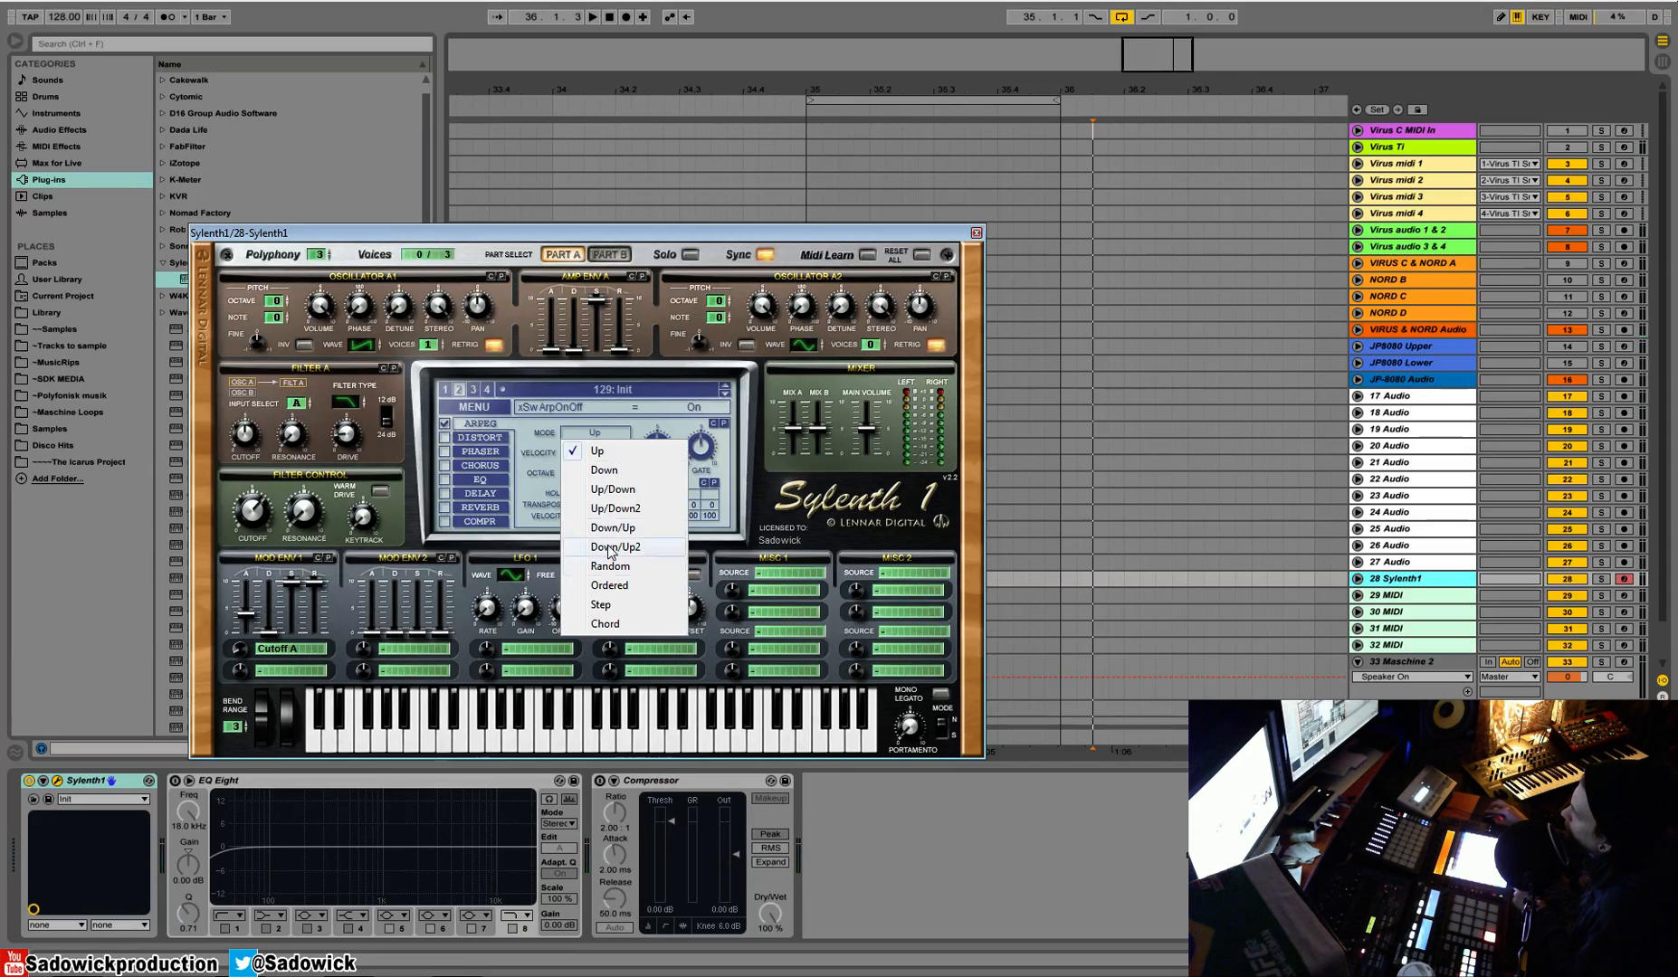
{"action": "left_click", "coordinate": [604, 606]}
{"action": "left_click", "coordinate": [595, 452]}
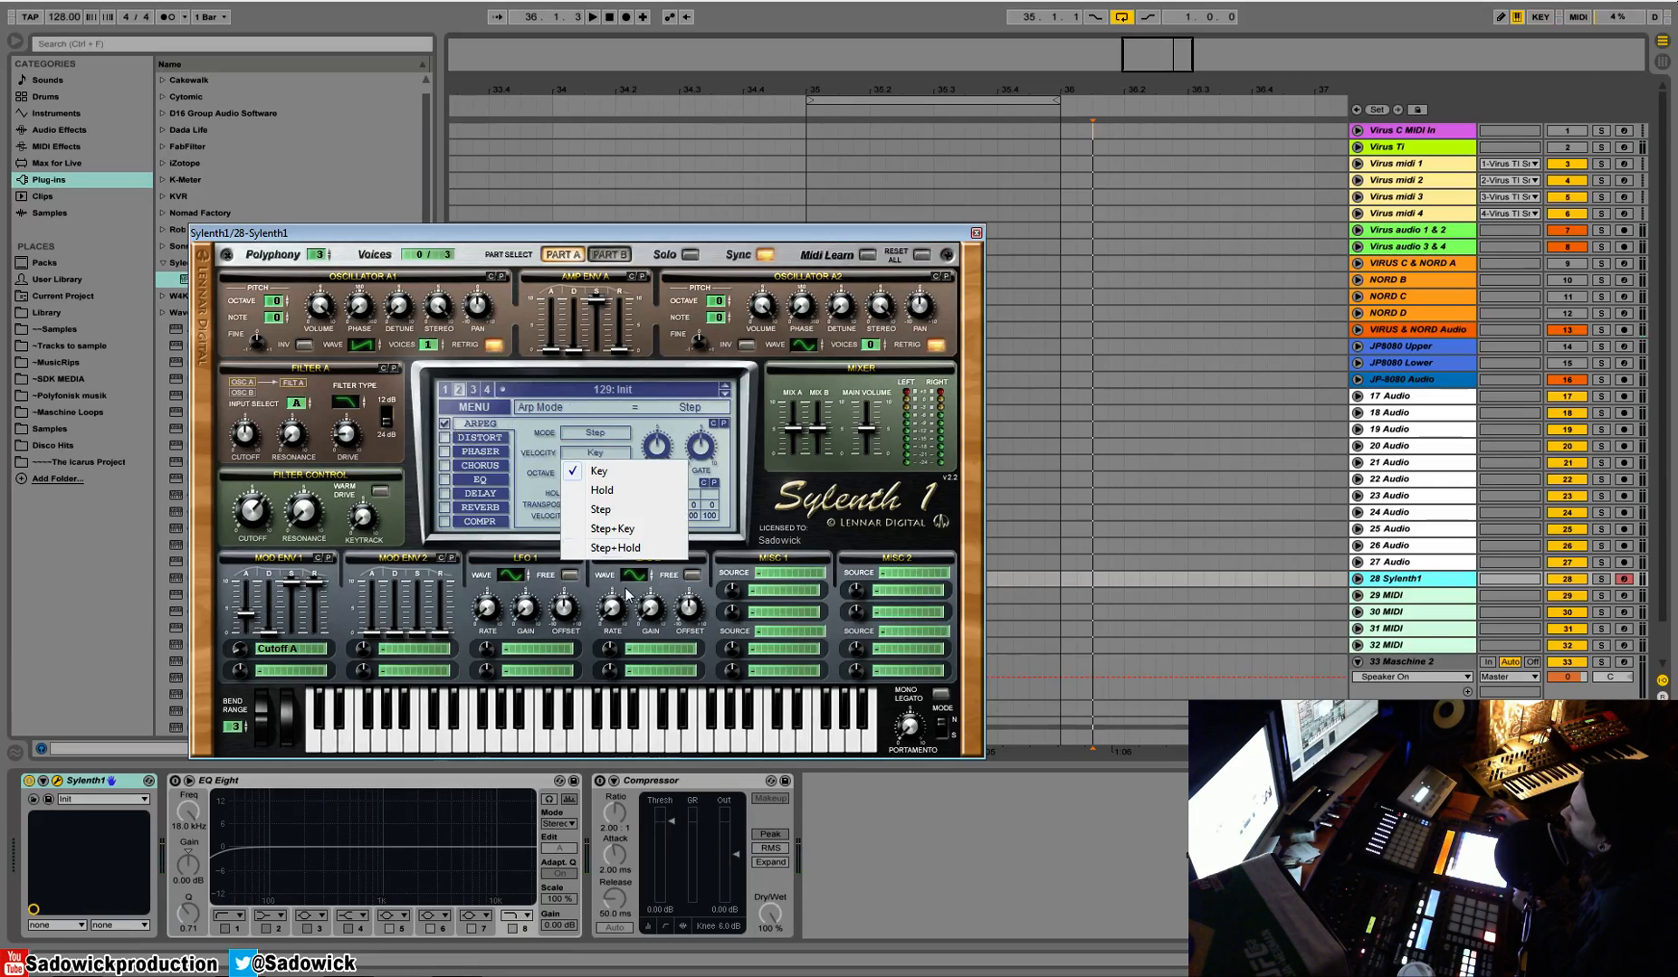
{"action": "left_click", "coordinate": [611, 510]}
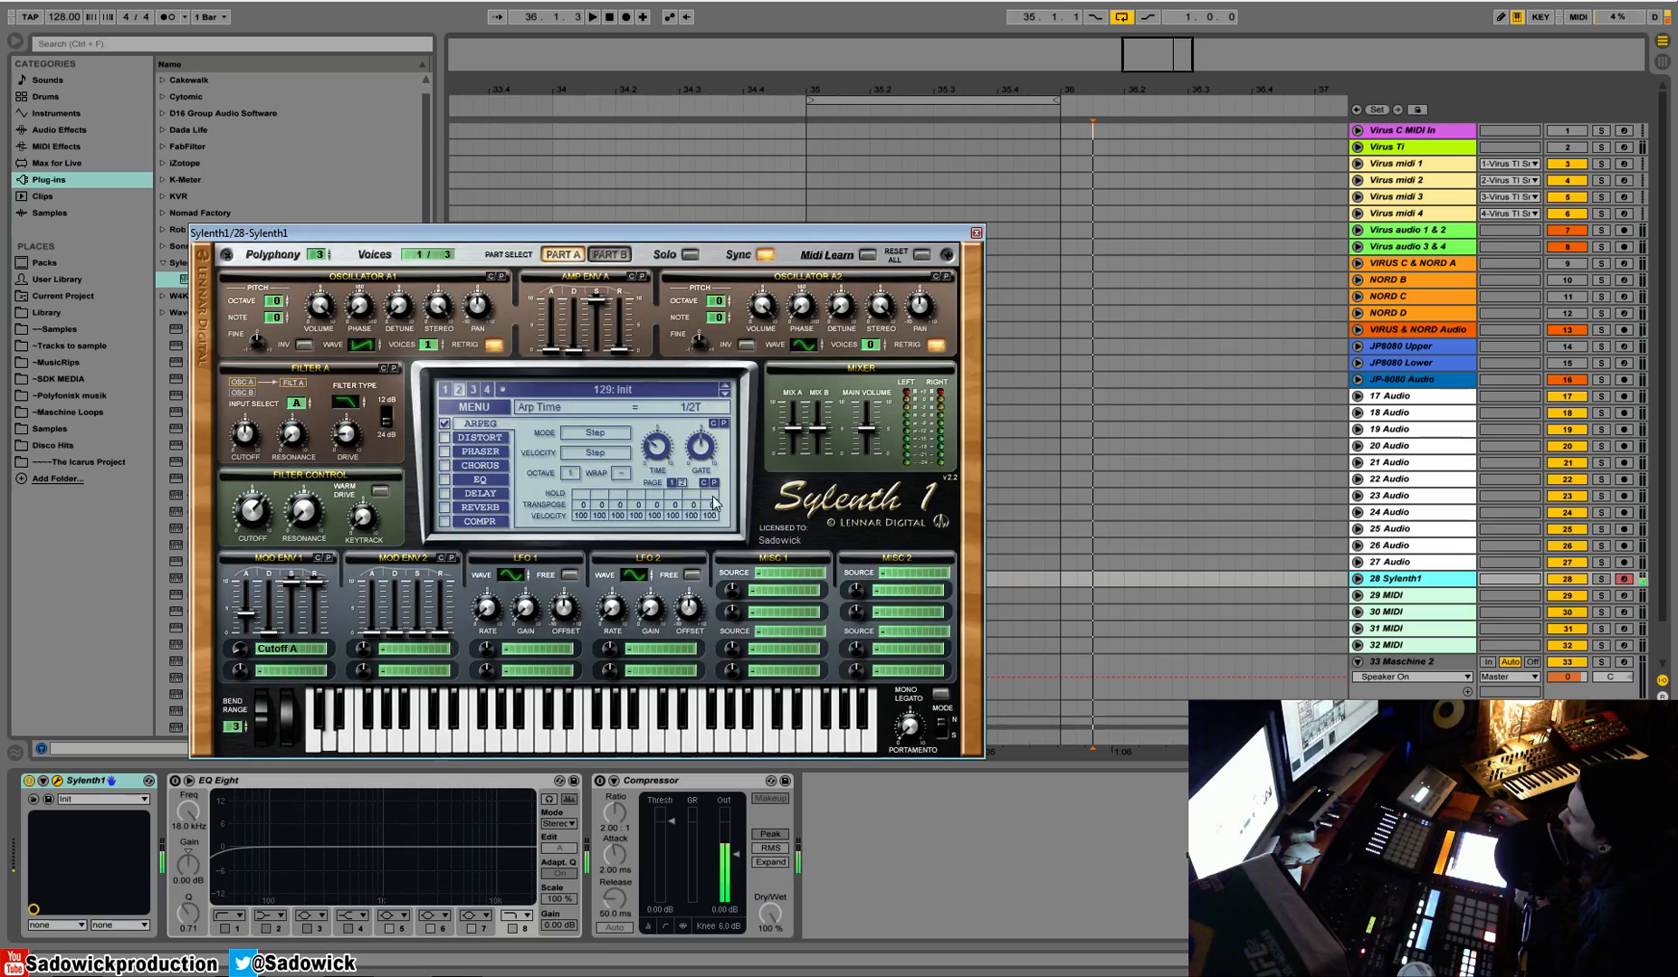
Set the arpeggiator time to 1/16 and its gate to about 50 %
{"action": "left_click_drag", "start_coordinate": [659, 459], "coordinate": [662, 387]}
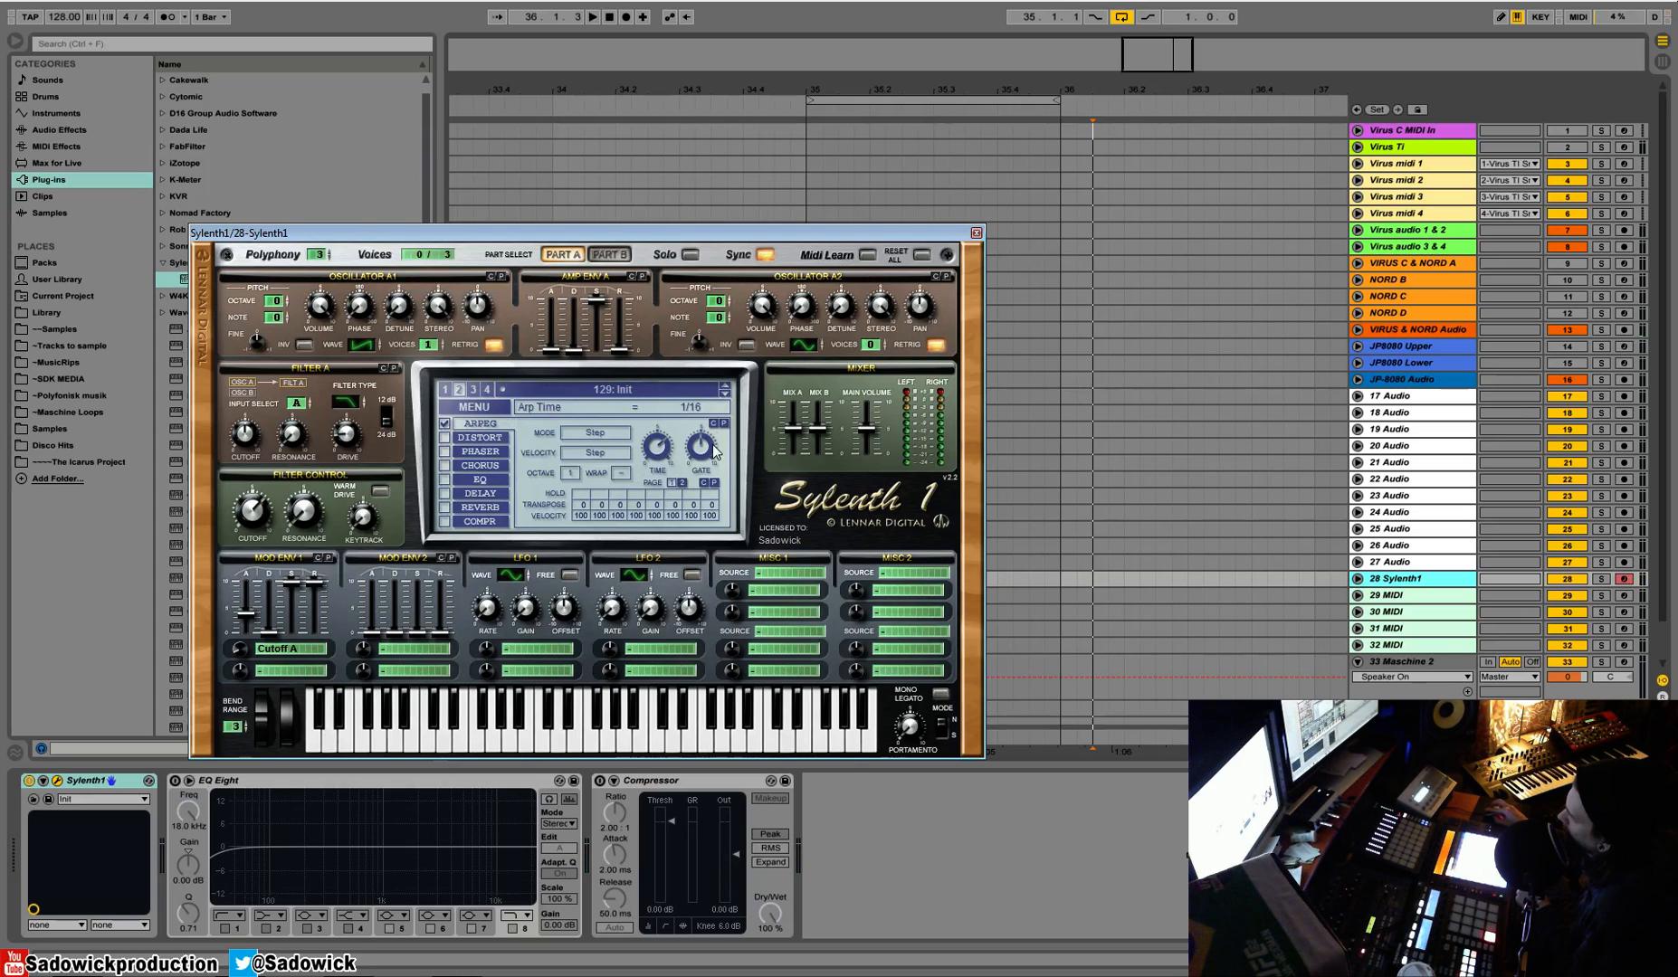
{"action": "left_click_drag", "start_coordinate": [705, 457], "coordinate": [707, 450]}
{"action": "left_click_drag", "start_coordinate": [698, 461], "coordinate": [704, 579]}
{"action": "mouse_move", "coordinate": [705, 455]}
{"action": "left_mouse_down"}
{"action": "mouse_move", "coordinate": [710, 377]}
{"action": "mouse_move", "coordinate": [701, 502]}
{"action": "mouse_move", "coordinate": [724, 459]}
{"action": "left_mouse_up"}
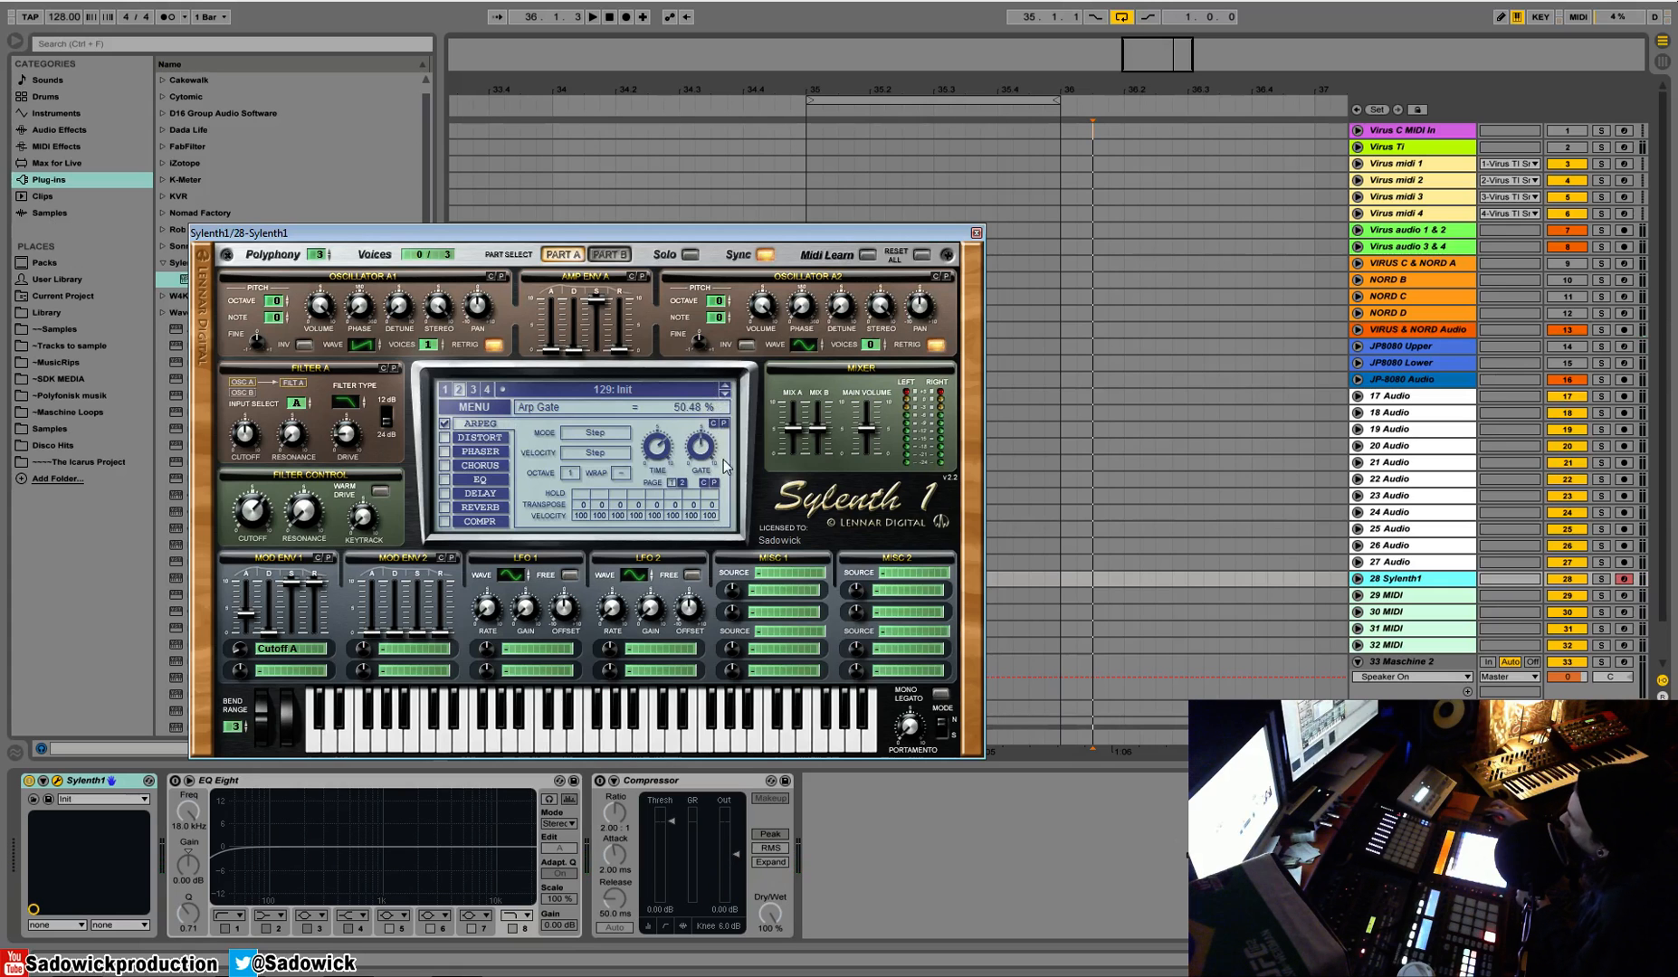
Turn on hold for arpeggiator steps 4 and 7 and set the gate to about 33 %
{"action": "left_click", "coordinate": [634, 494]}
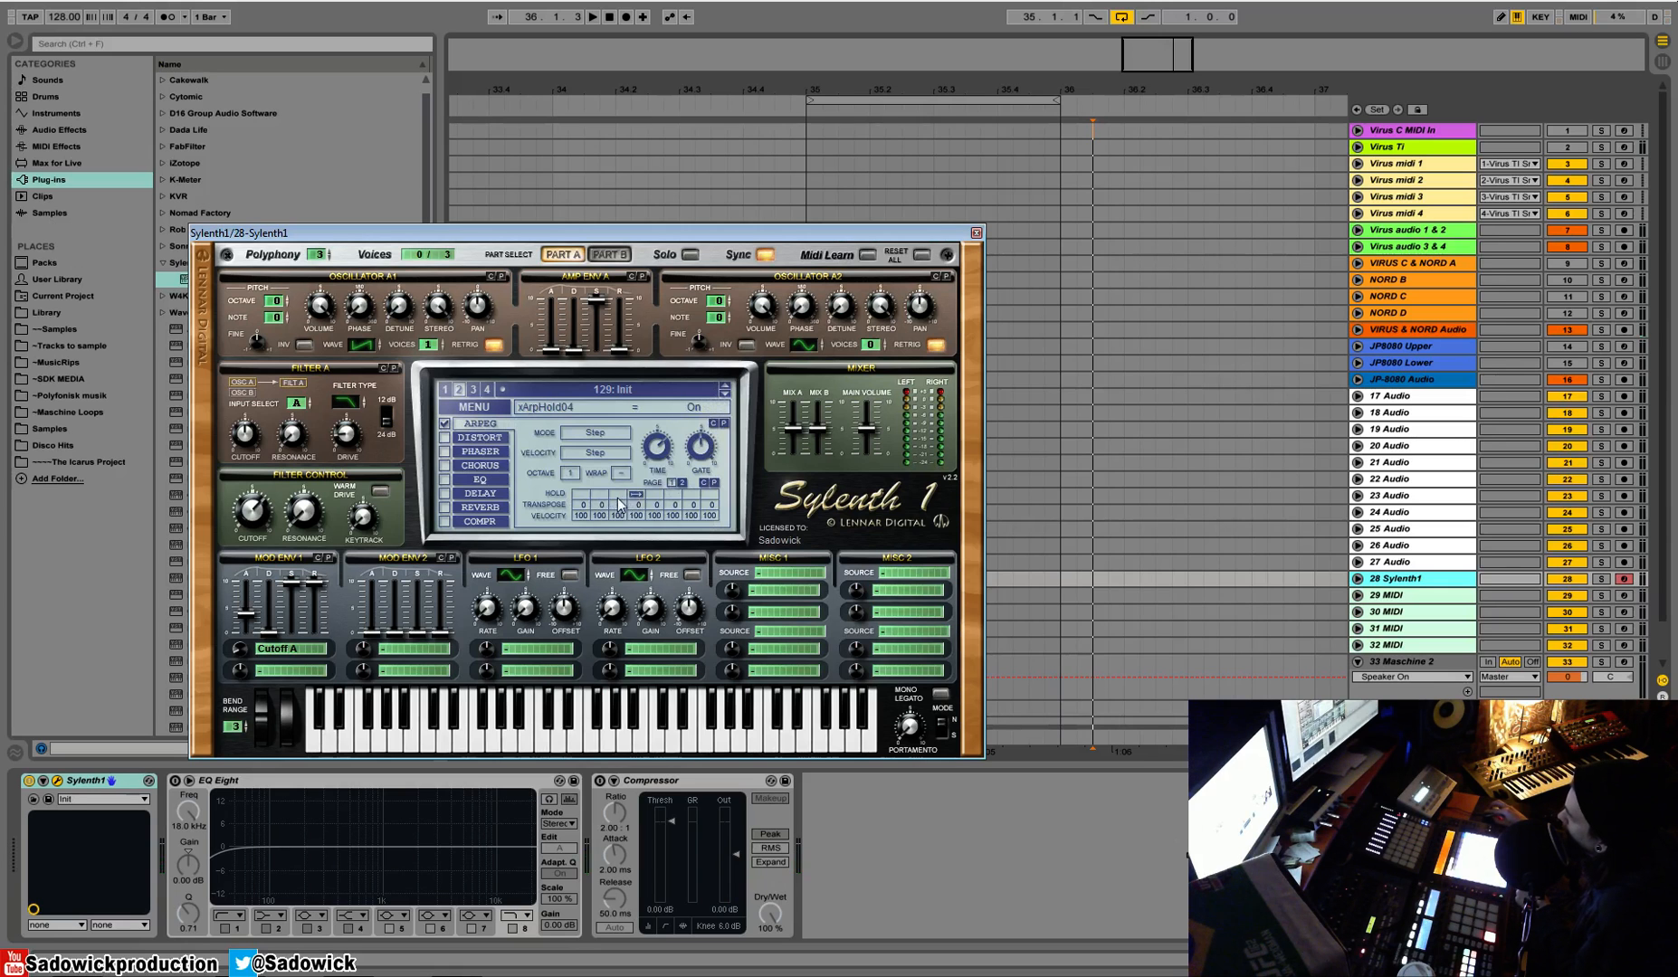
{"action": "left_click", "coordinate": [689, 494]}
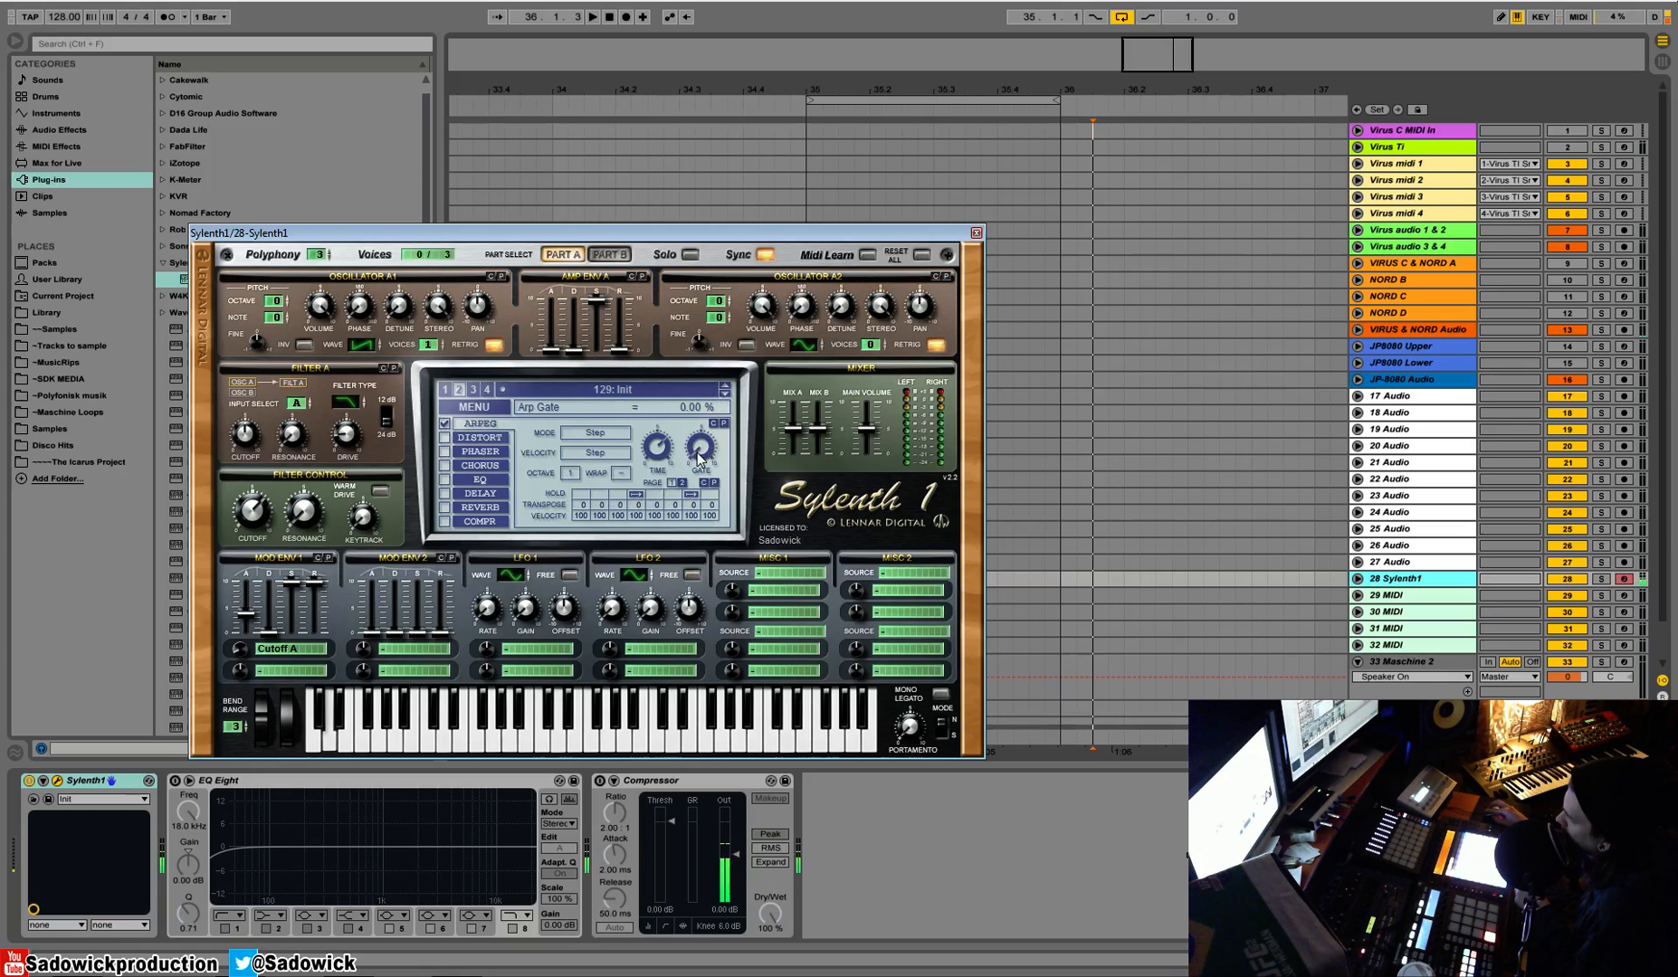
{"action": "left_click_drag", "start_coordinate": [699, 459], "coordinate": [716, 429]}
{"action": "left_click_drag", "start_coordinate": [709, 456], "coordinate": [704, 446]}
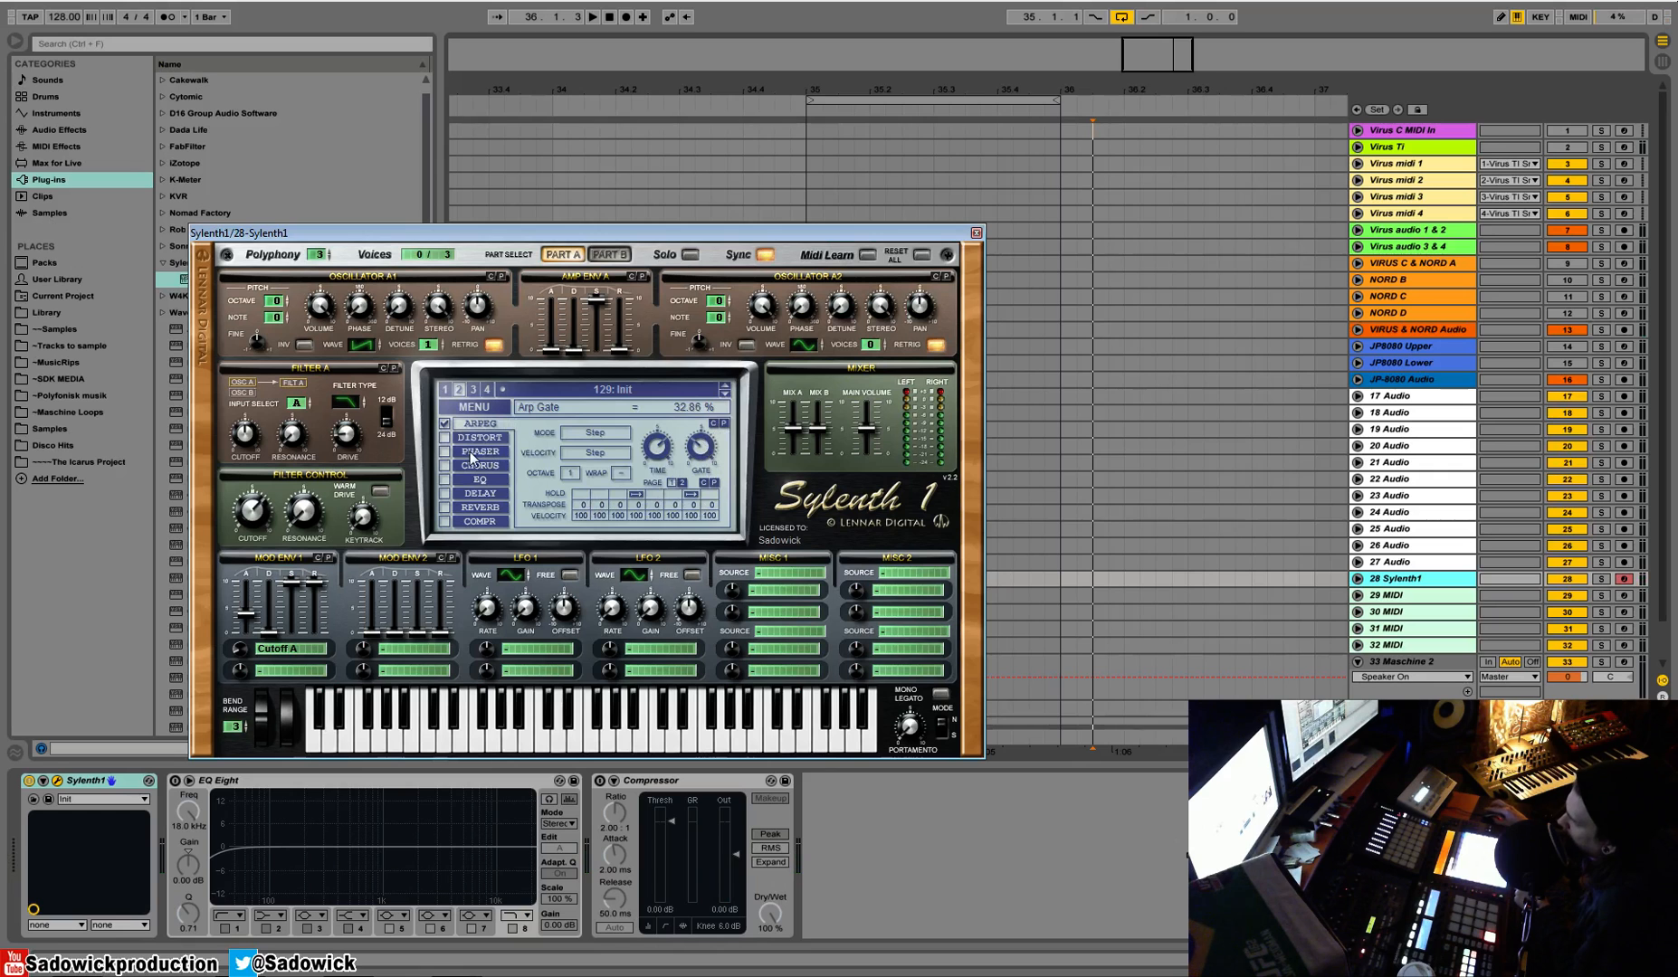
Toggle Oscillator A1's retrigger off and back on
{"action": "left_click", "coordinate": [496, 346]}
{"action": "left_click", "coordinate": [494, 346]}
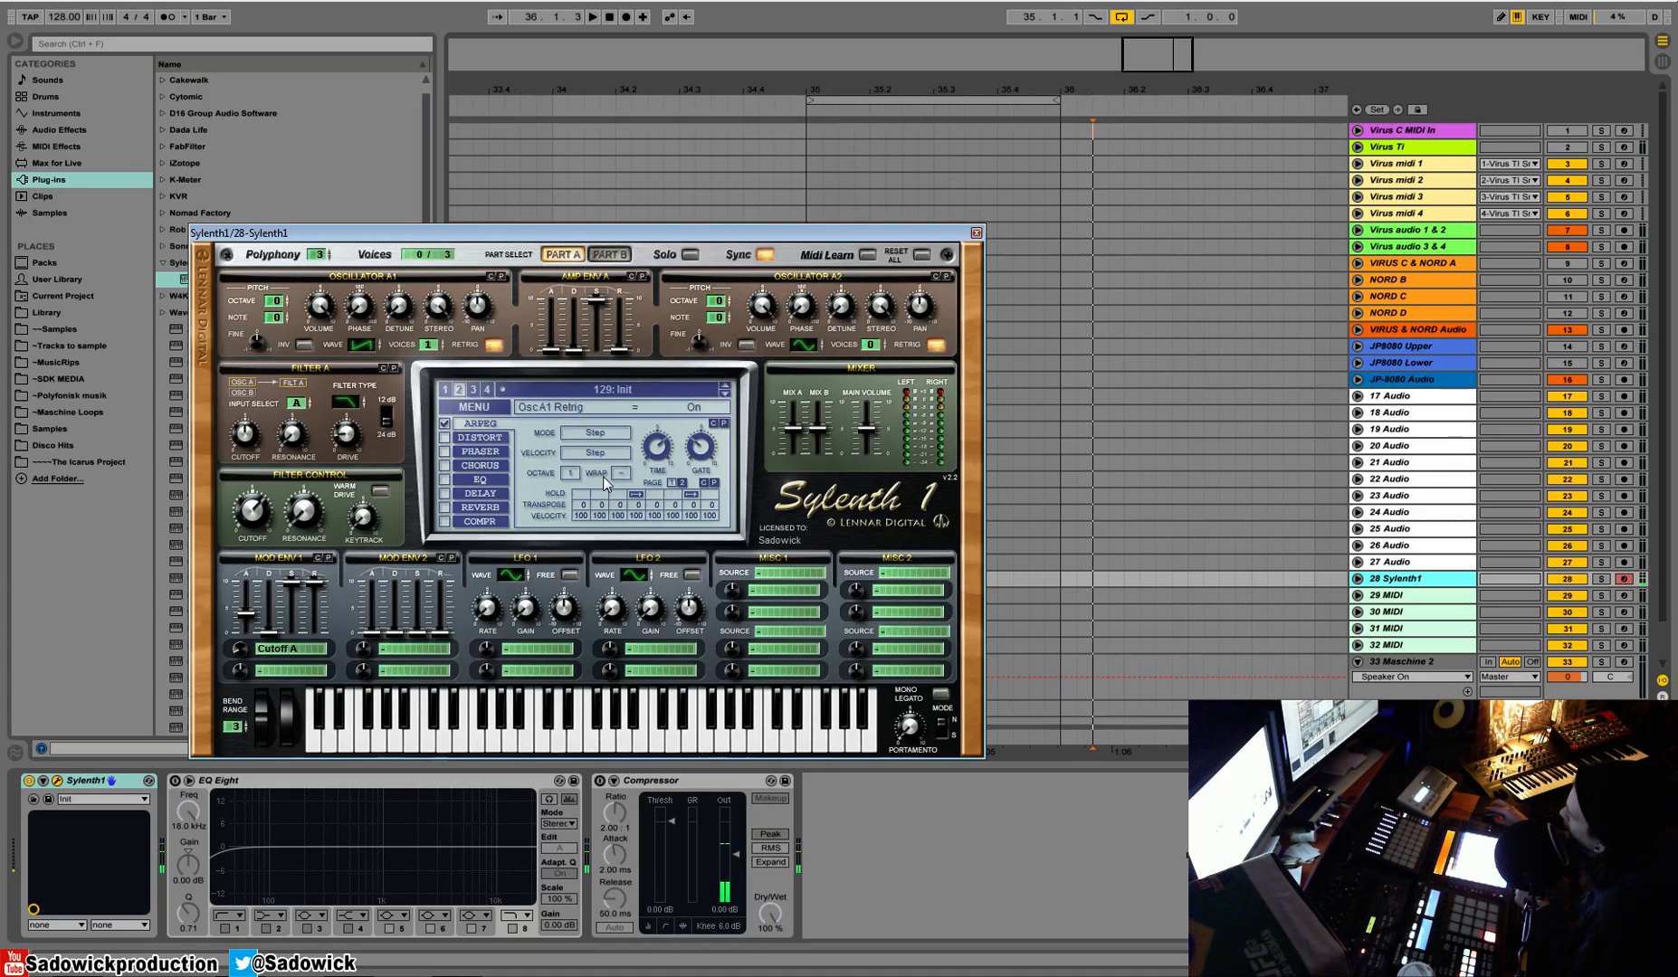
Turn on hold for arpeggiator steps 12 and 14 and set the gate to 38.57 %
{"action": "left_click", "coordinate": [637, 495]}
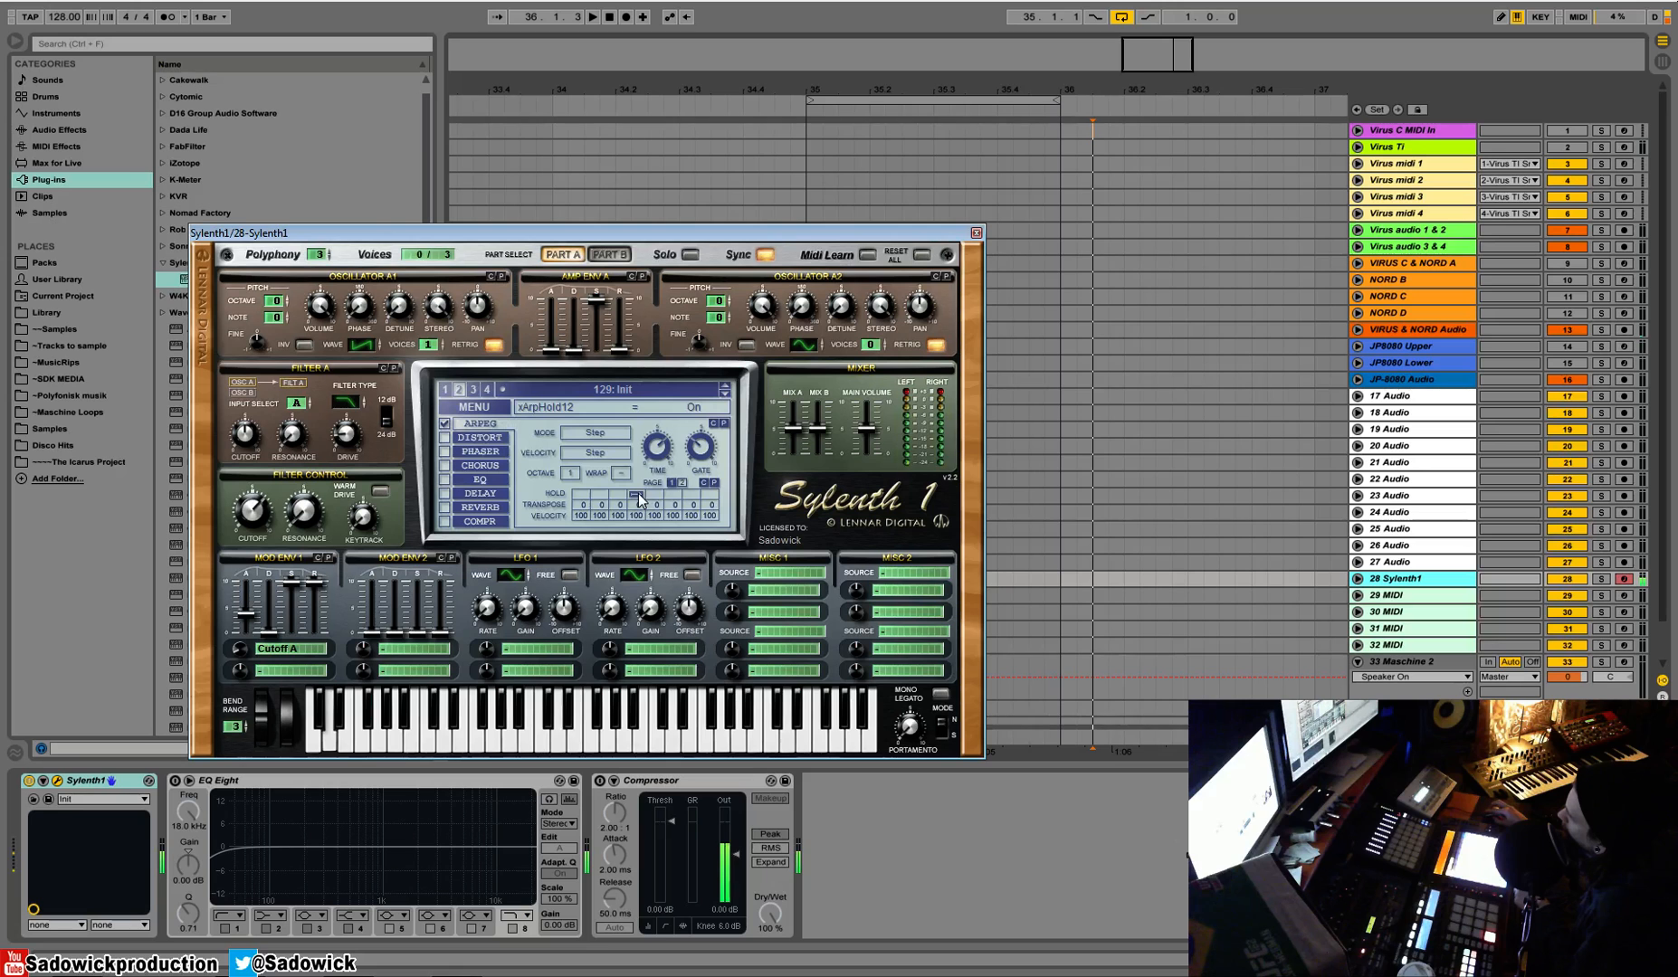
{"action": "left_click", "coordinate": [673, 495]}
{"action": "left_click", "coordinate": [700, 447]}
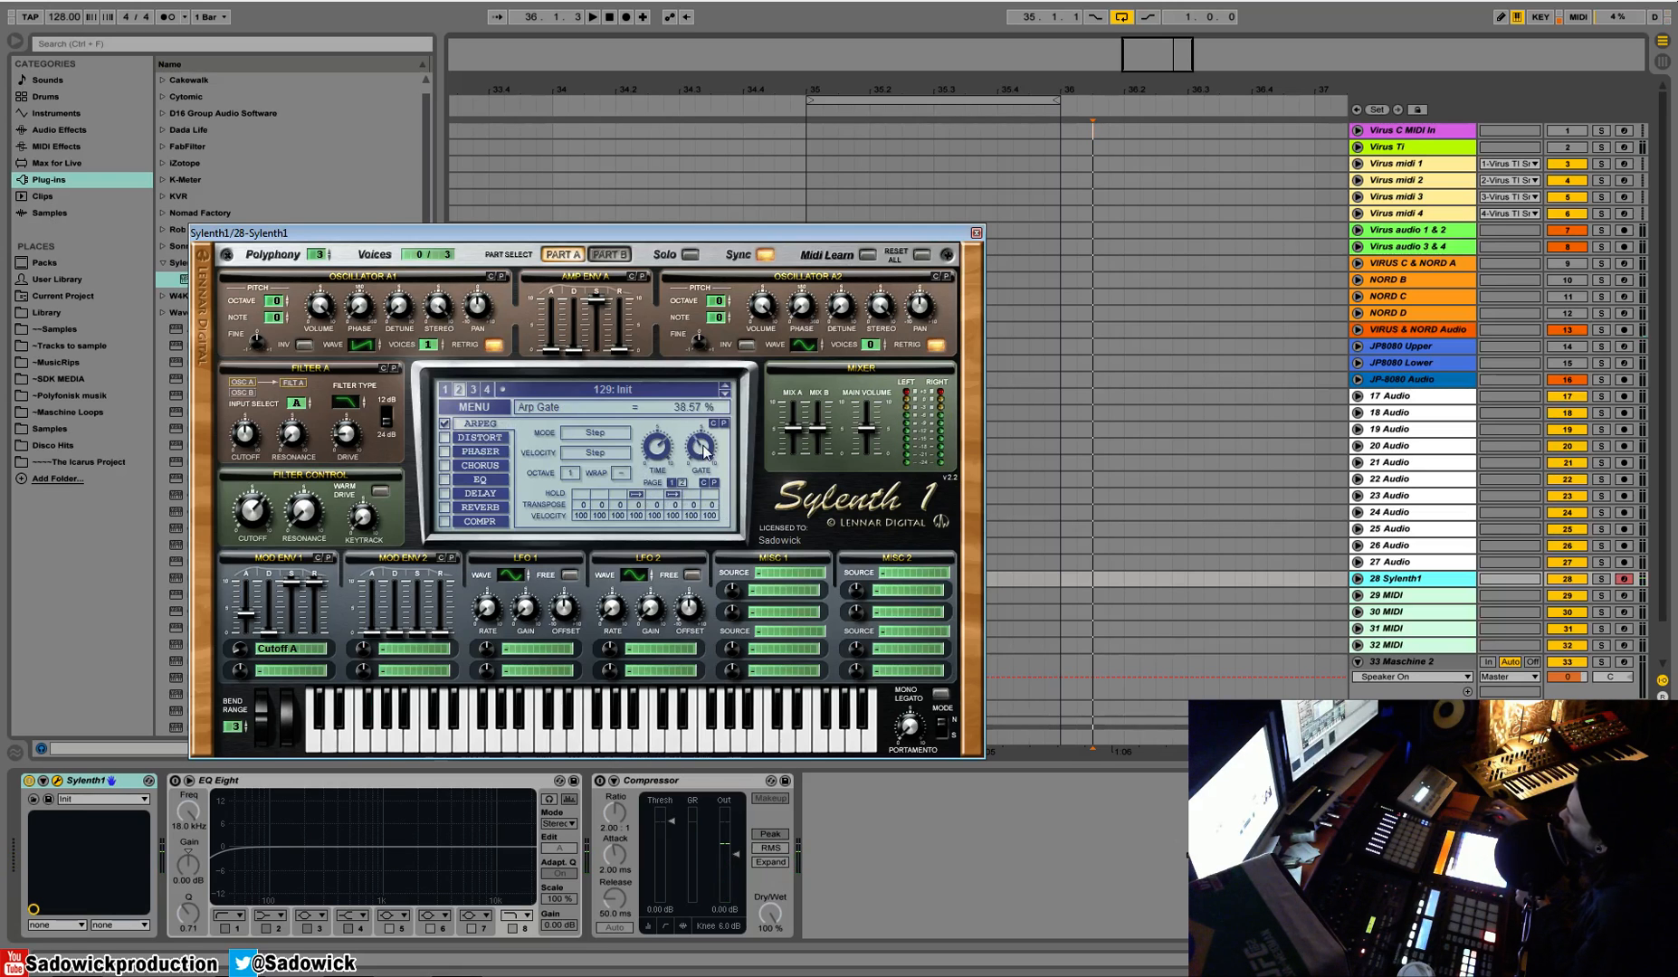
Set Amp Env A's release to 1.31, retune Mod Env 1's attack with an amount of -4.95, and enable the EQ
{"action": "mouse_move", "coordinate": [613, 364]}
{"action": "left_mouse_down"}
{"action": "mouse_move", "coordinate": [626, 324]}
{"action": "mouse_move", "coordinate": [624, 360]}
{"action": "left_mouse_up"}
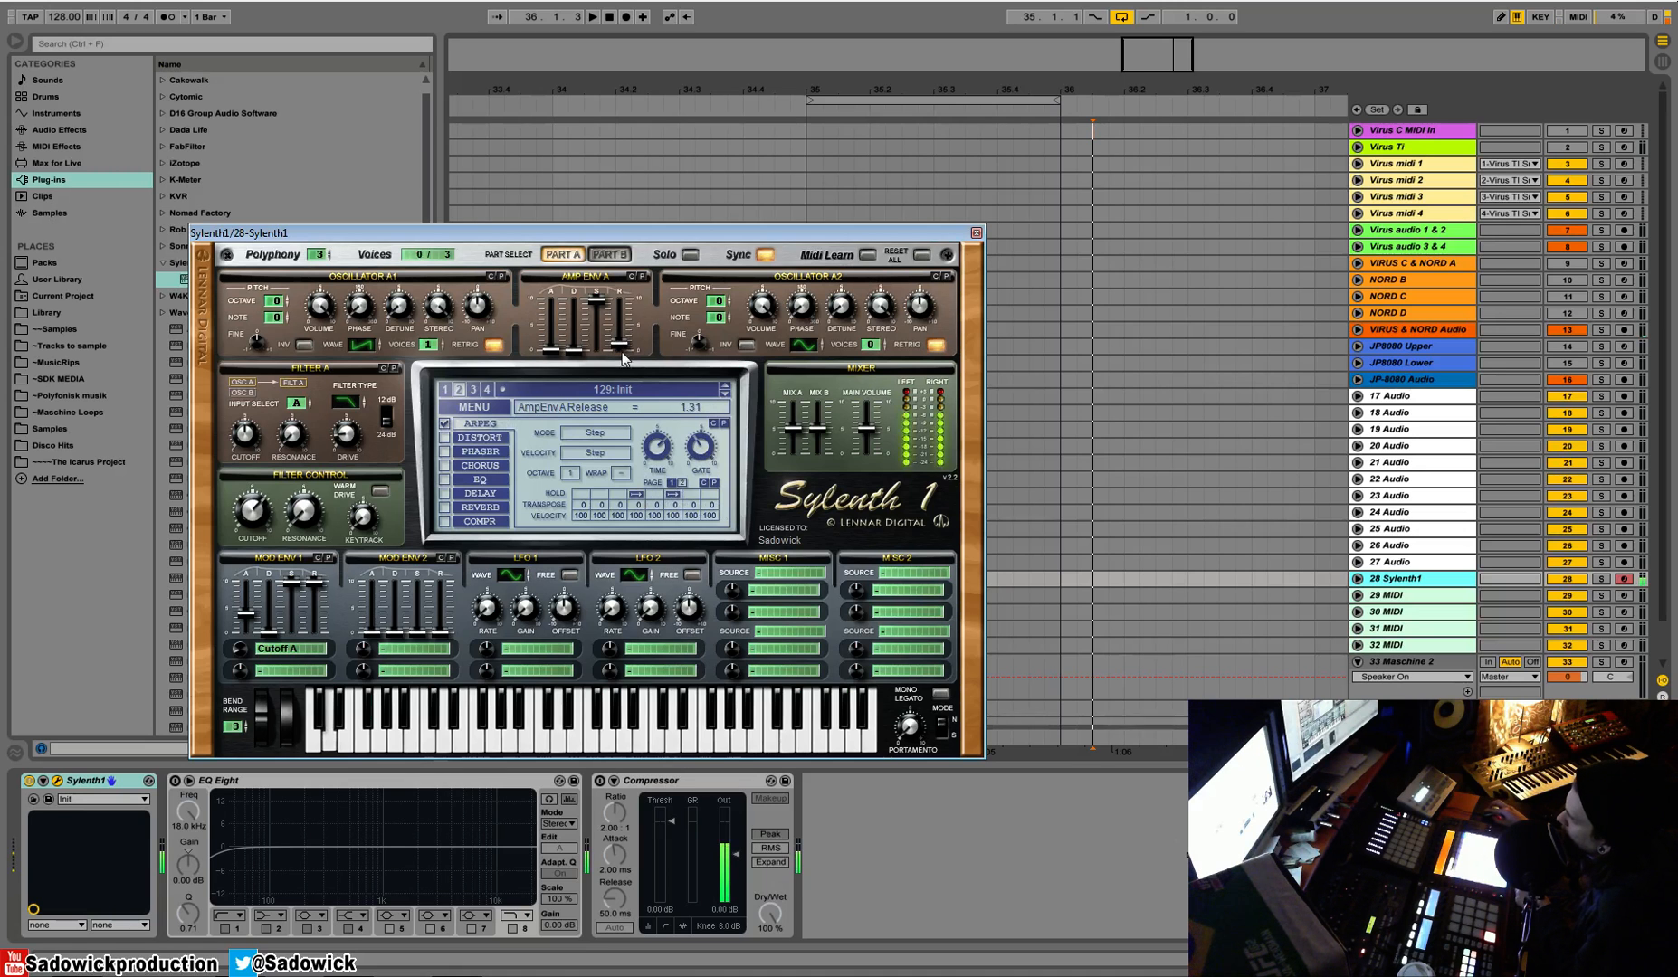
{"action": "left_click", "coordinate": [253, 619]}
{"action": "mouse_move", "coordinate": [253, 623]}
{"action": "left_mouse_down"}
{"action": "mouse_move", "coordinate": [241, 644]}
{"action": "mouse_move", "coordinate": [244, 627]}
{"action": "left_mouse_up"}
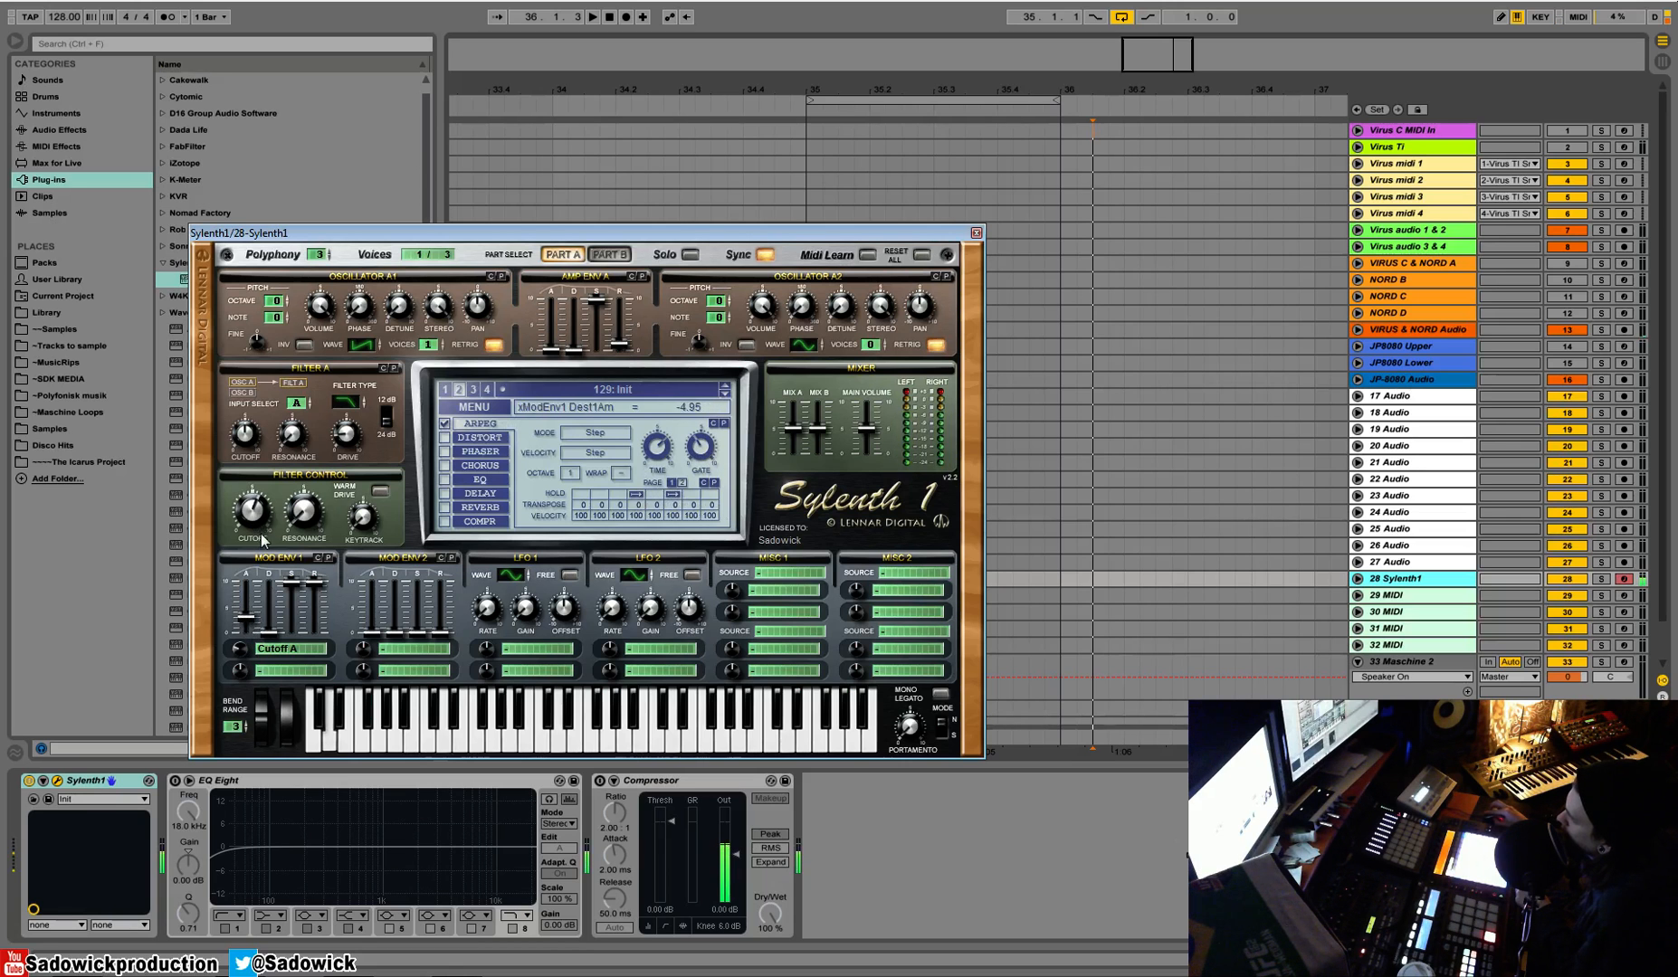
{"action": "left_click", "coordinate": [443, 480]}
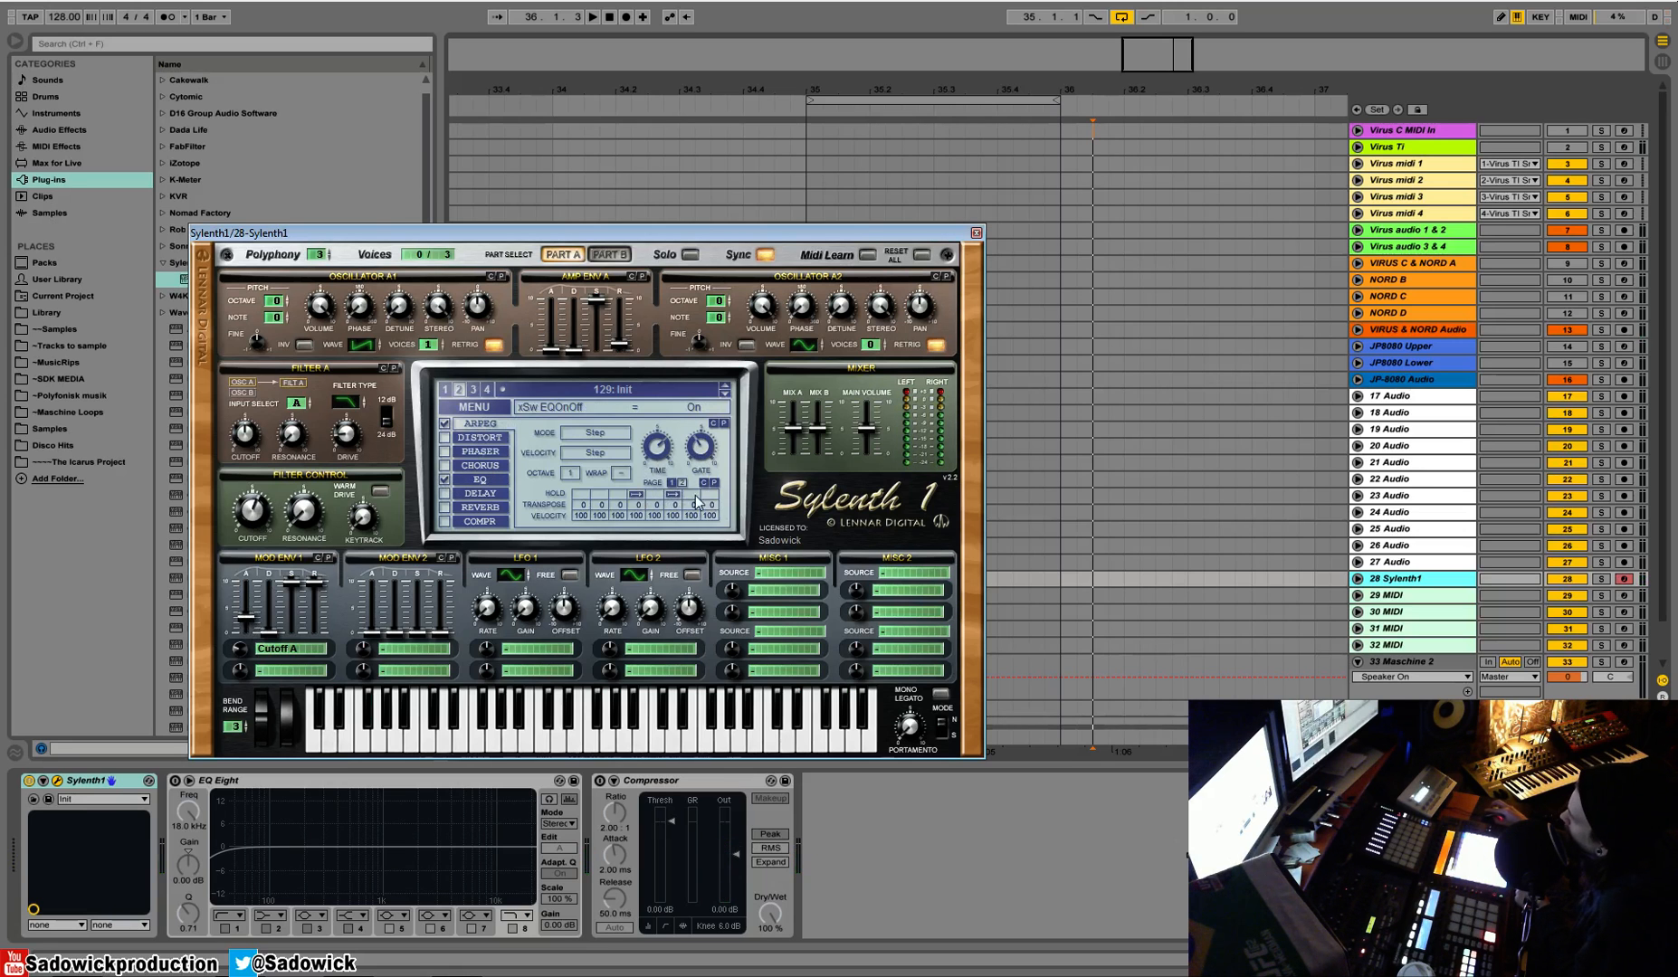
Transpose arpeggiator steps 3, 6, 11 and 16 by +12, trying the last transposition on step 15 first
{"action": "left_click_drag", "start_coordinate": [615, 505], "coordinate": [627, 473]}
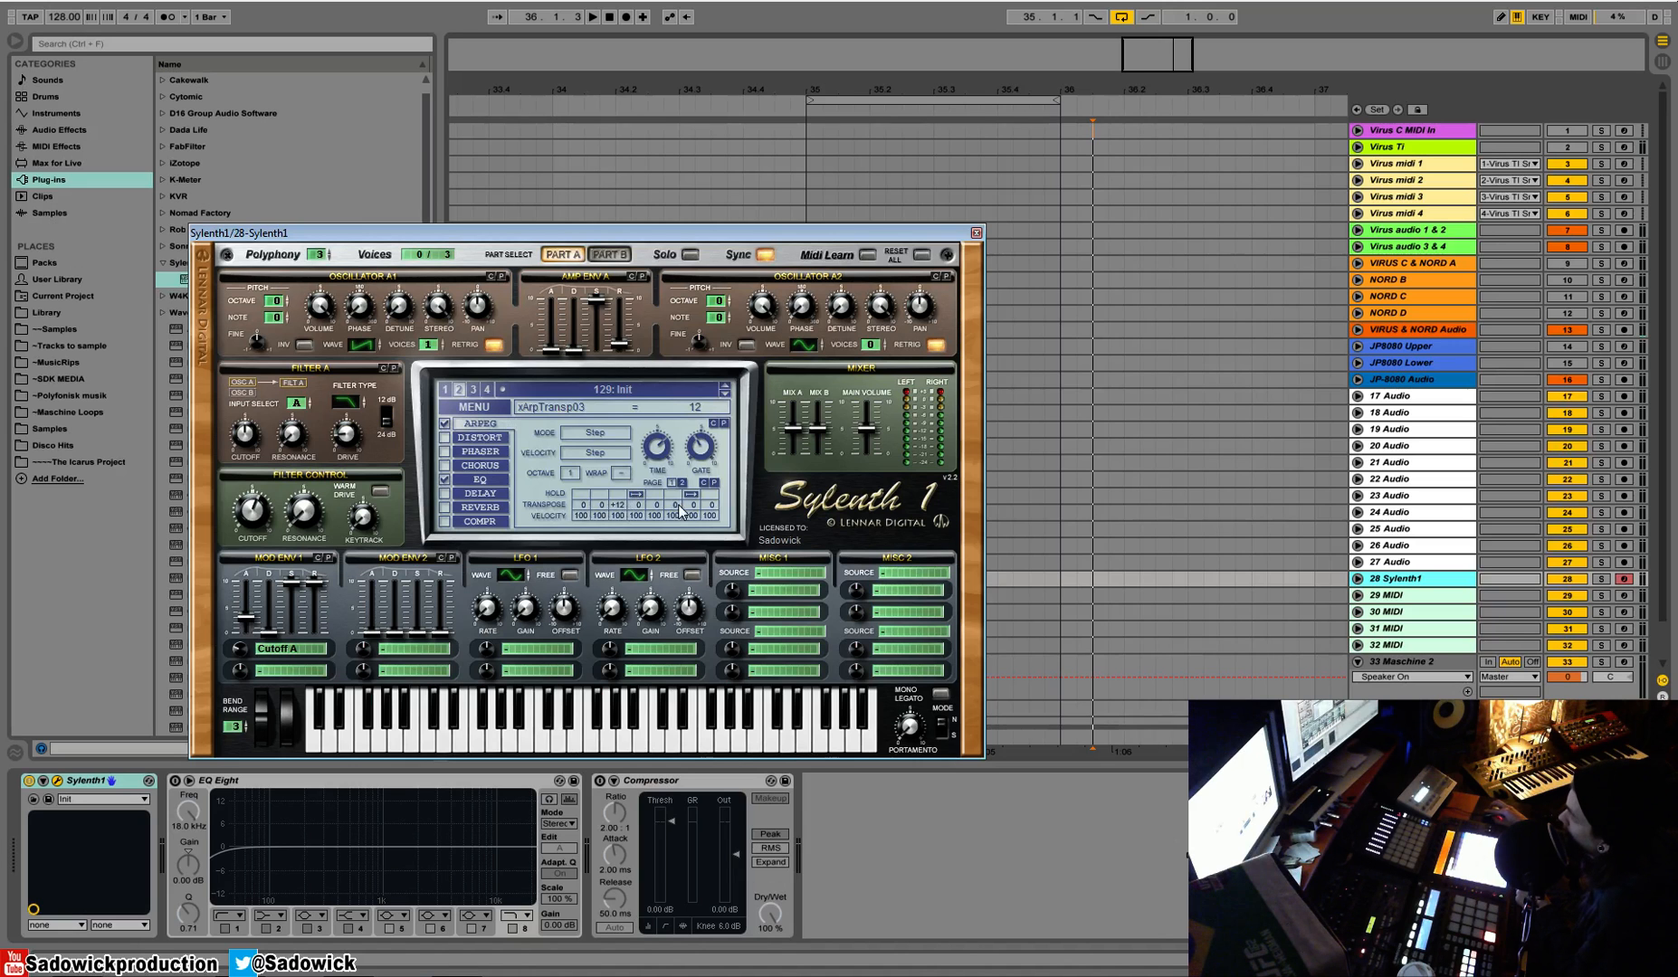
{"action": "left_click_drag", "start_coordinate": [675, 512], "coordinate": [685, 465]}
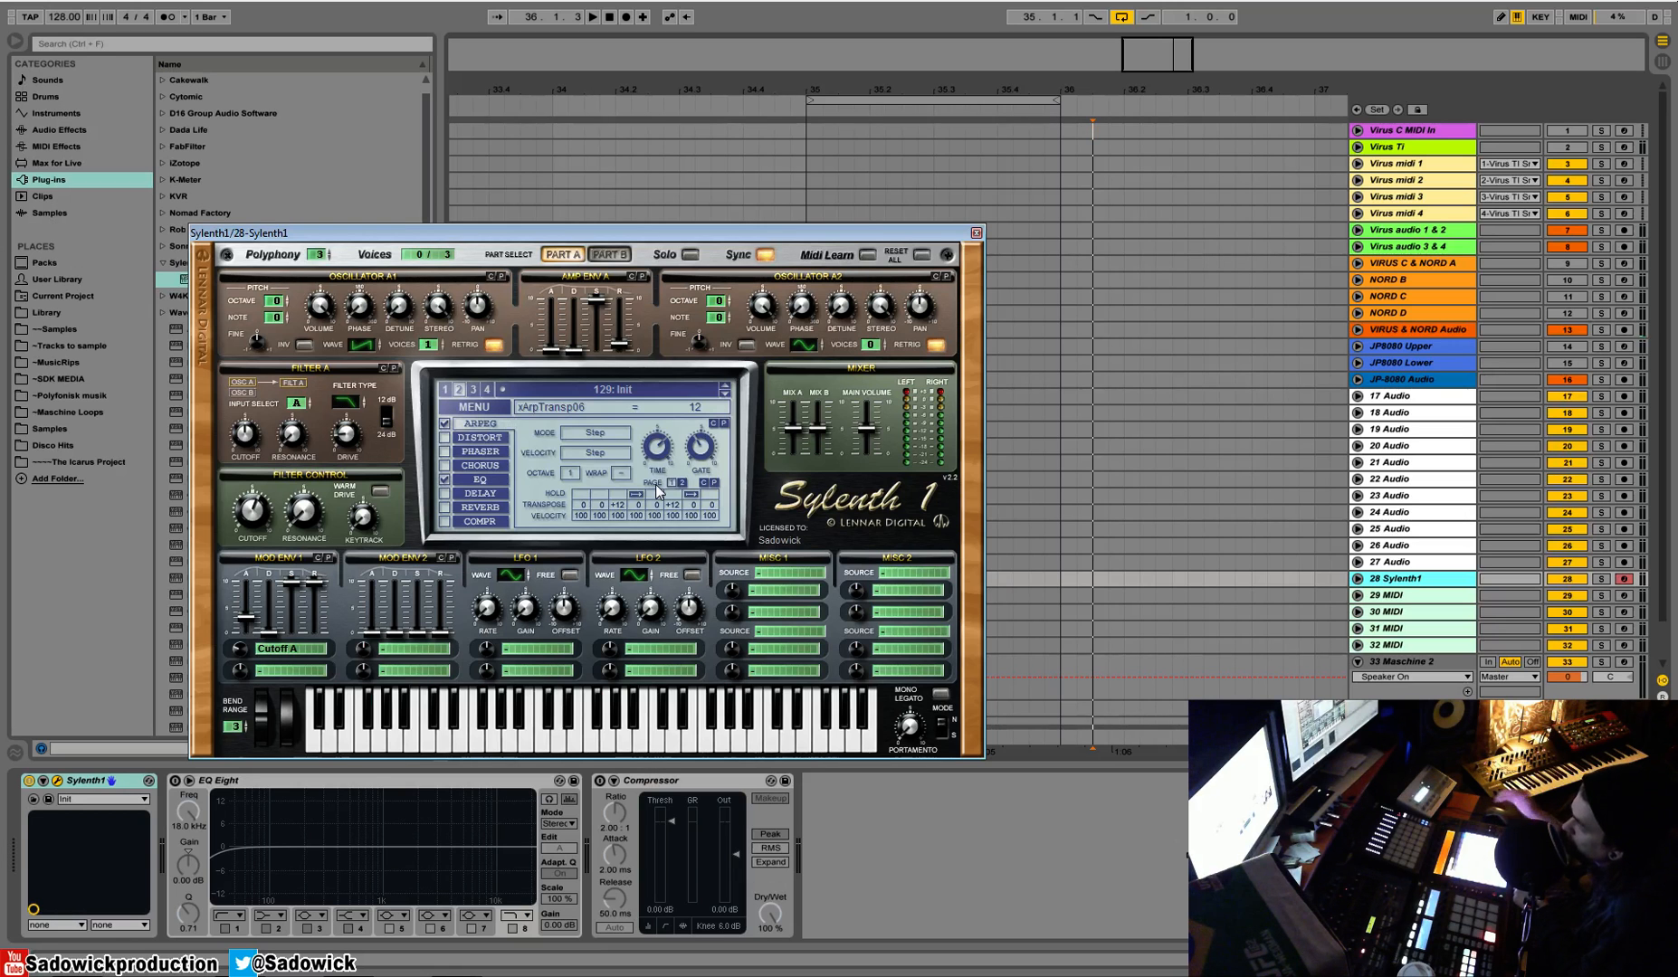
{"action": "left_click", "coordinate": [684, 483]}
{"action": "left_click_drag", "start_coordinate": [617, 505], "coordinate": [629, 479]}
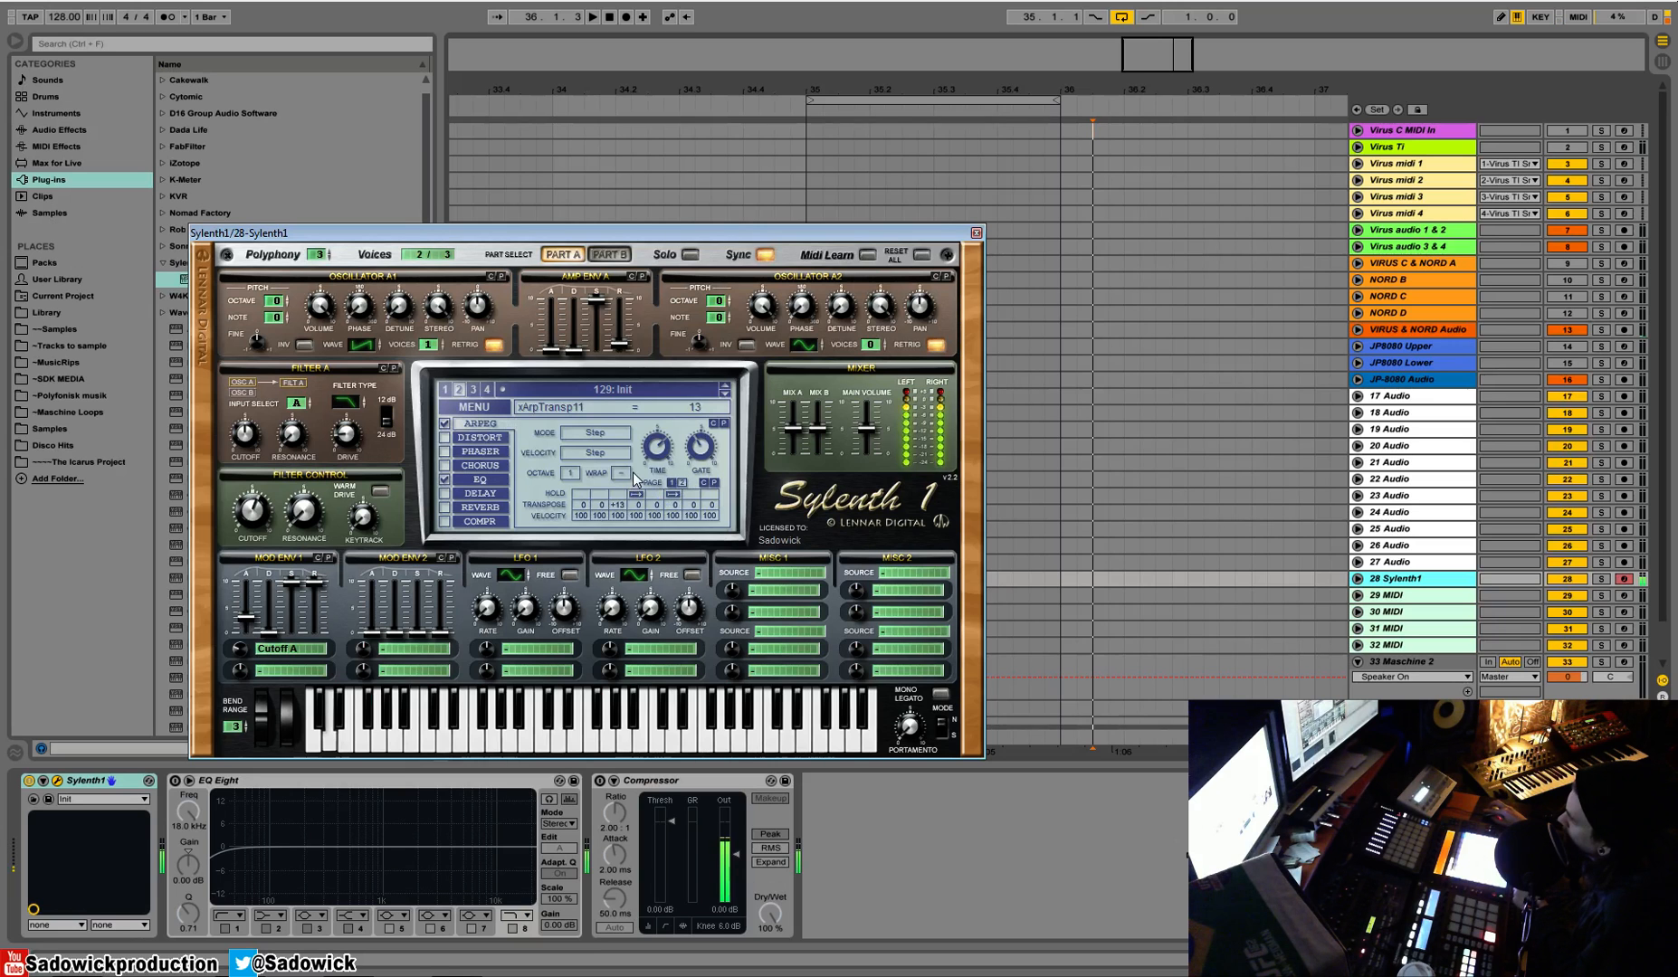
{"action": "left_click_drag", "start_coordinate": [623, 508], "coordinate": [622, 510]}
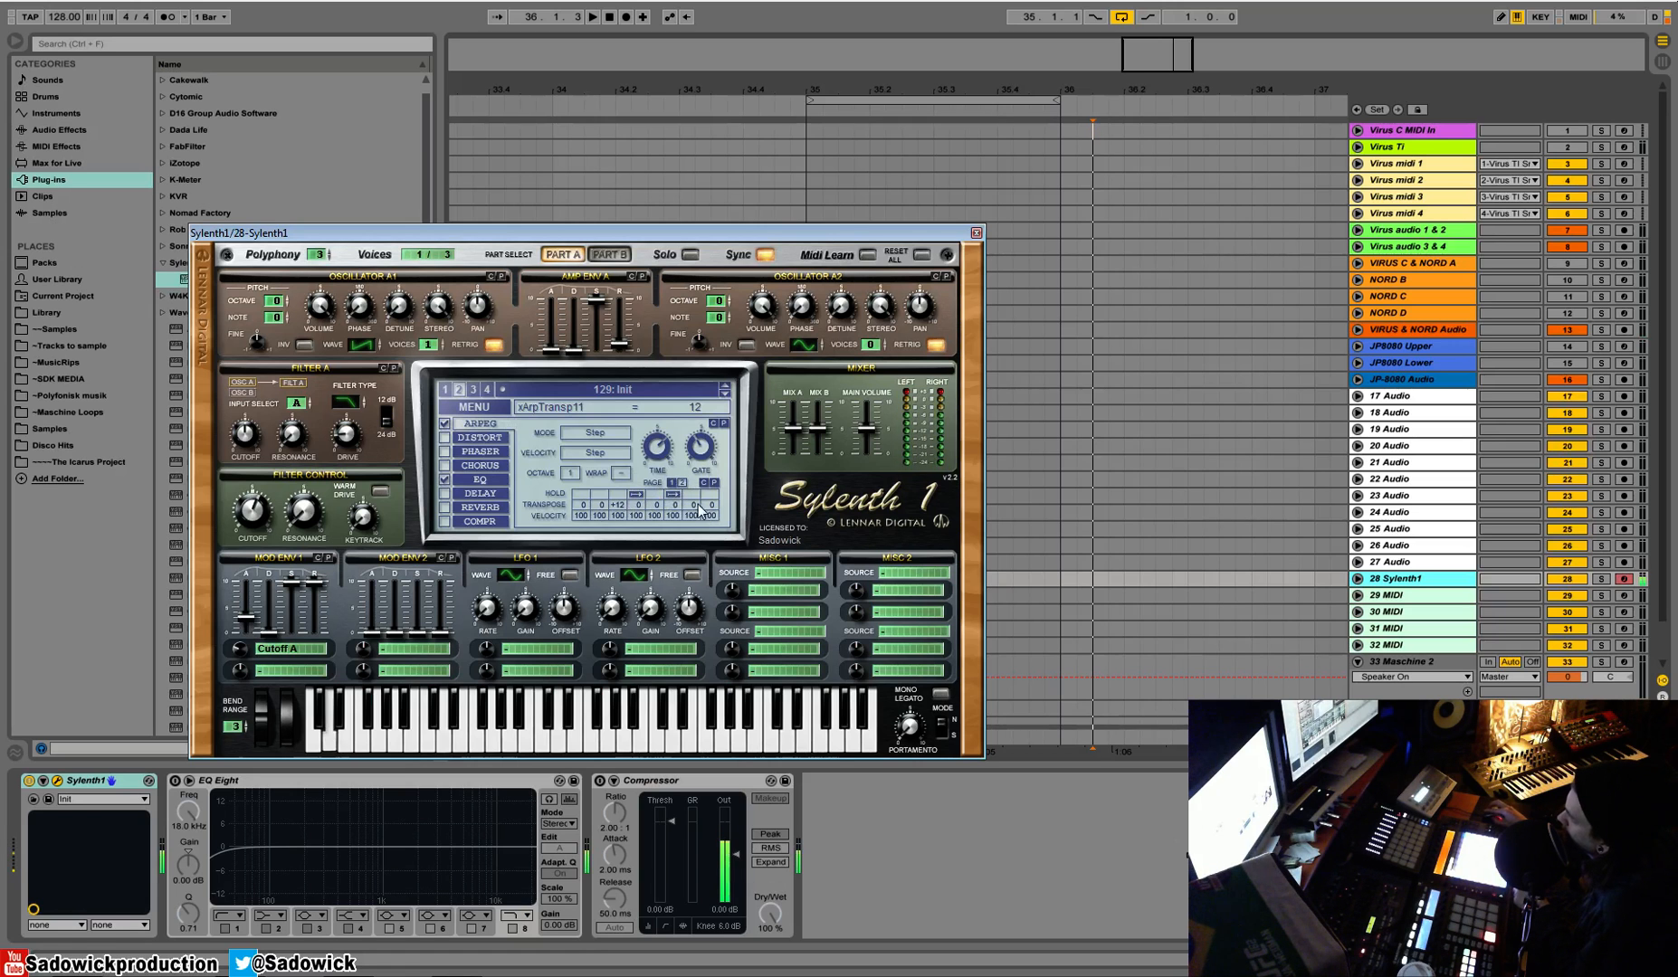
{"action": "left_click_drag", "start_coordinate": [695, 506], "coordinate": [706, 472]}
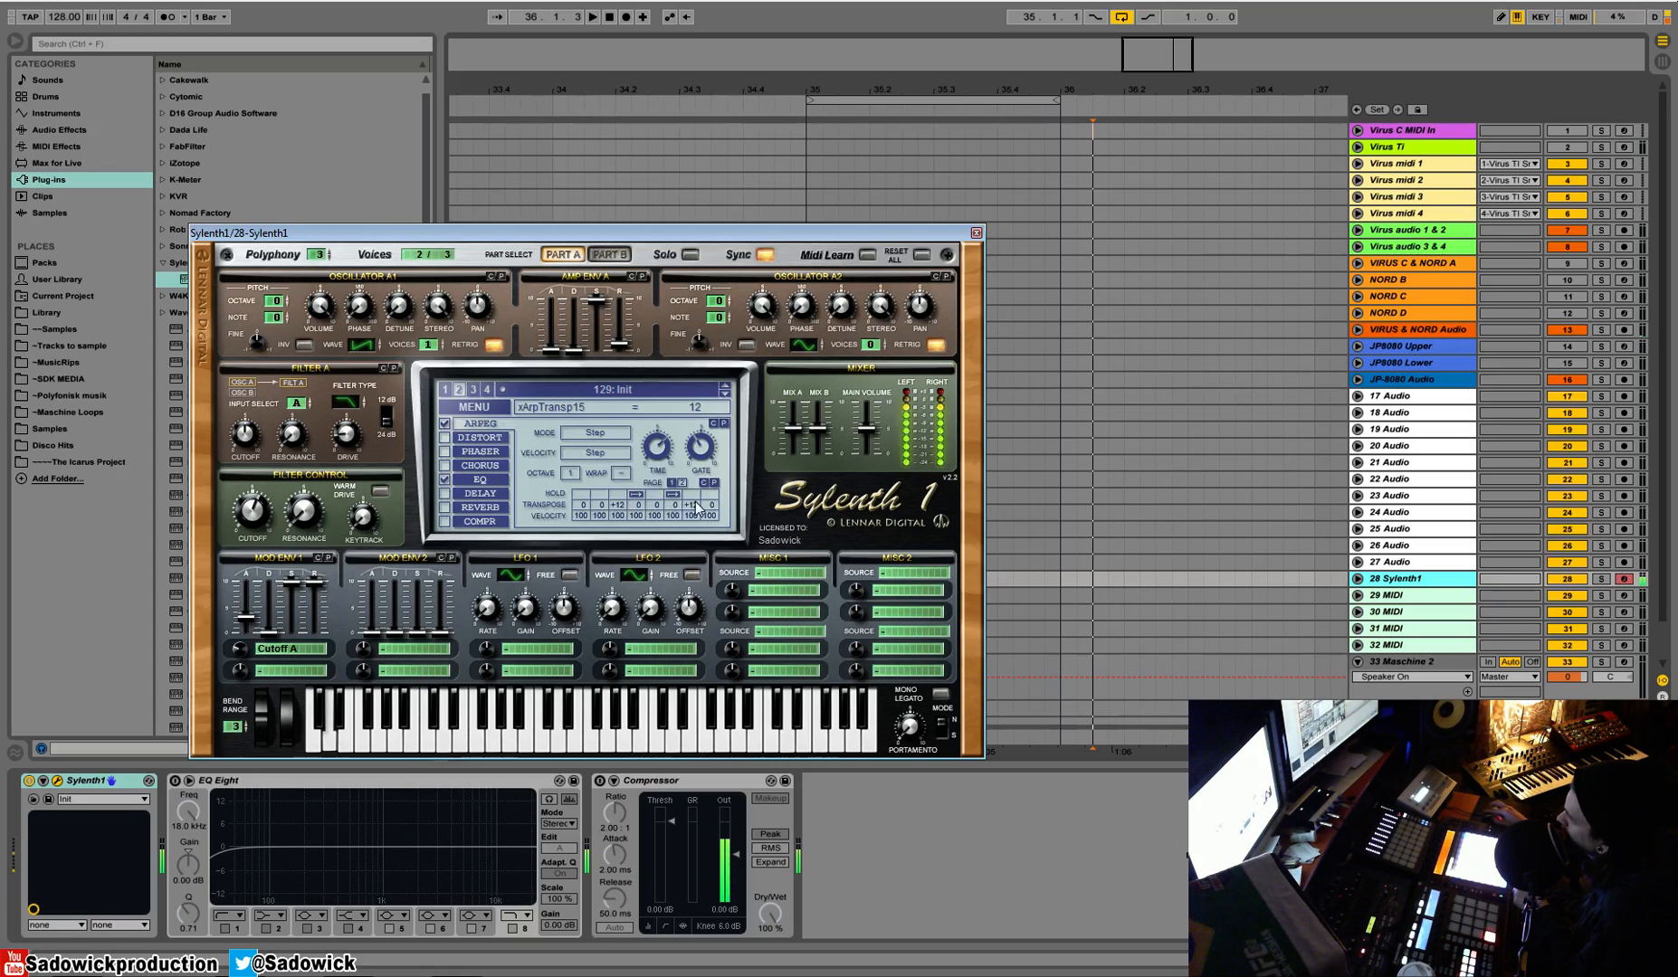
{"action": "mouse_move", "coordinate": [712, 504]}
{"action": "left_mouse_down"}
{"action": "mouse_move", "coordinate": [724, 470]}
{"action": "mouse_move", "coordinate": [714, 506]}
{"action": "left_mouse_up"}
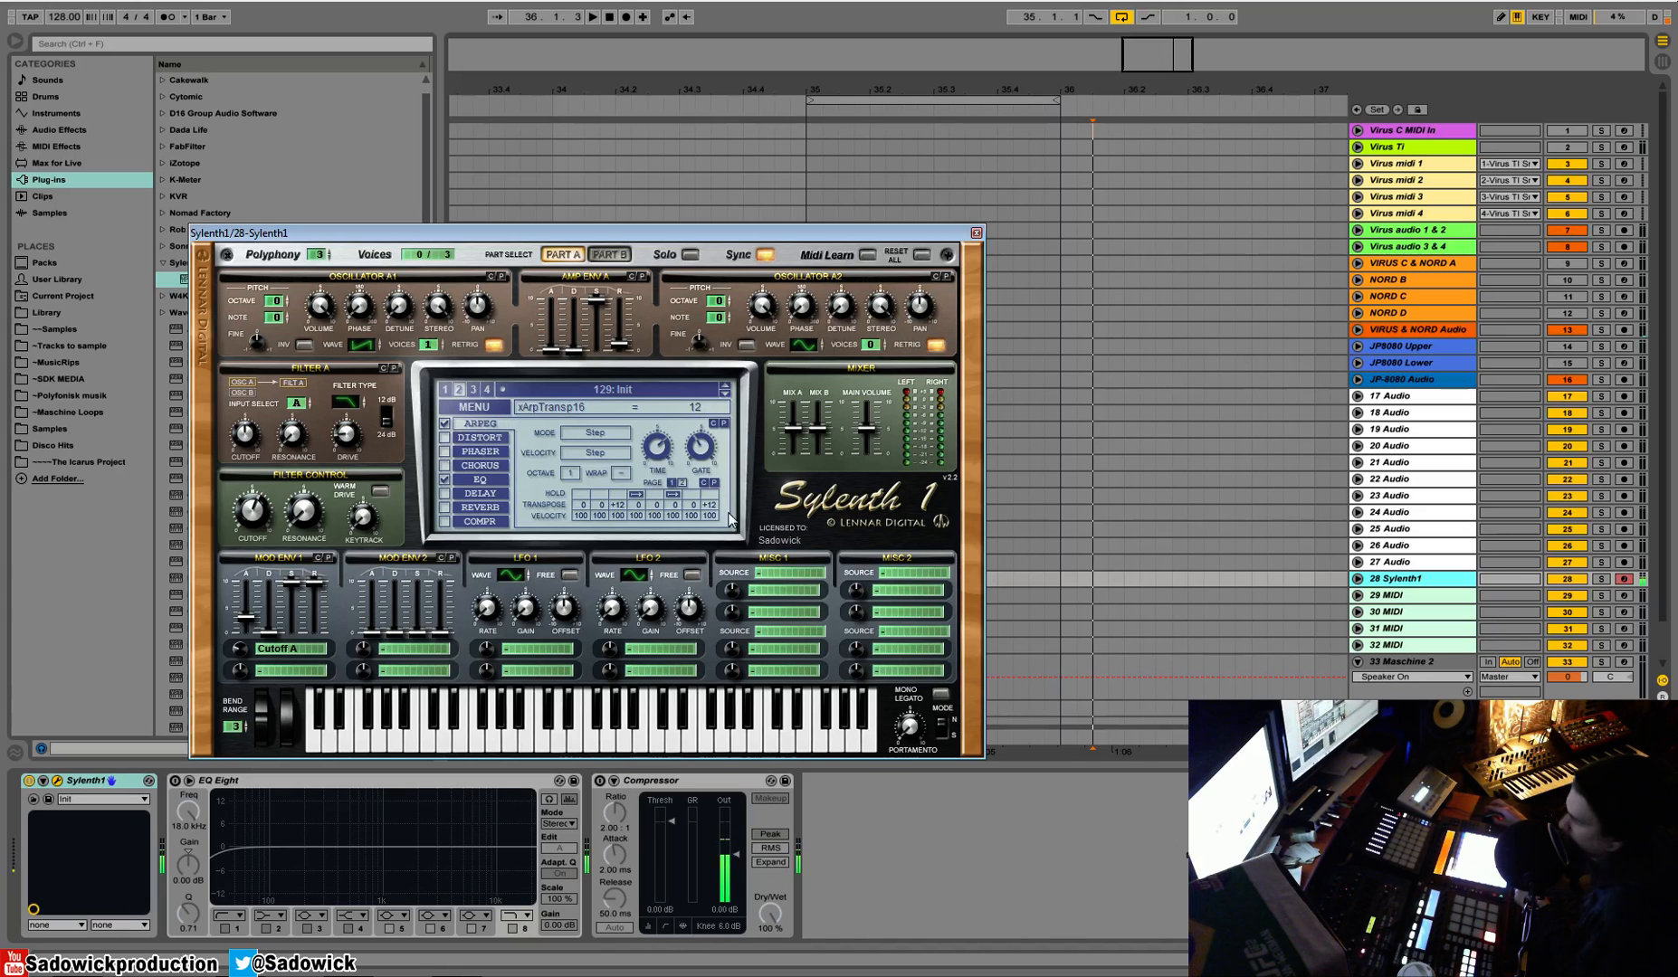
Sweep the Filter Control cutoff up to about 1237 Hz and back down to about 435 Hz
{"action": "mouse_move", "coordinate": [258, 512]}
{"action": "scroll", "coordinate": [257, 512], "scroll_direction": "up", "scroll_amount": 5}
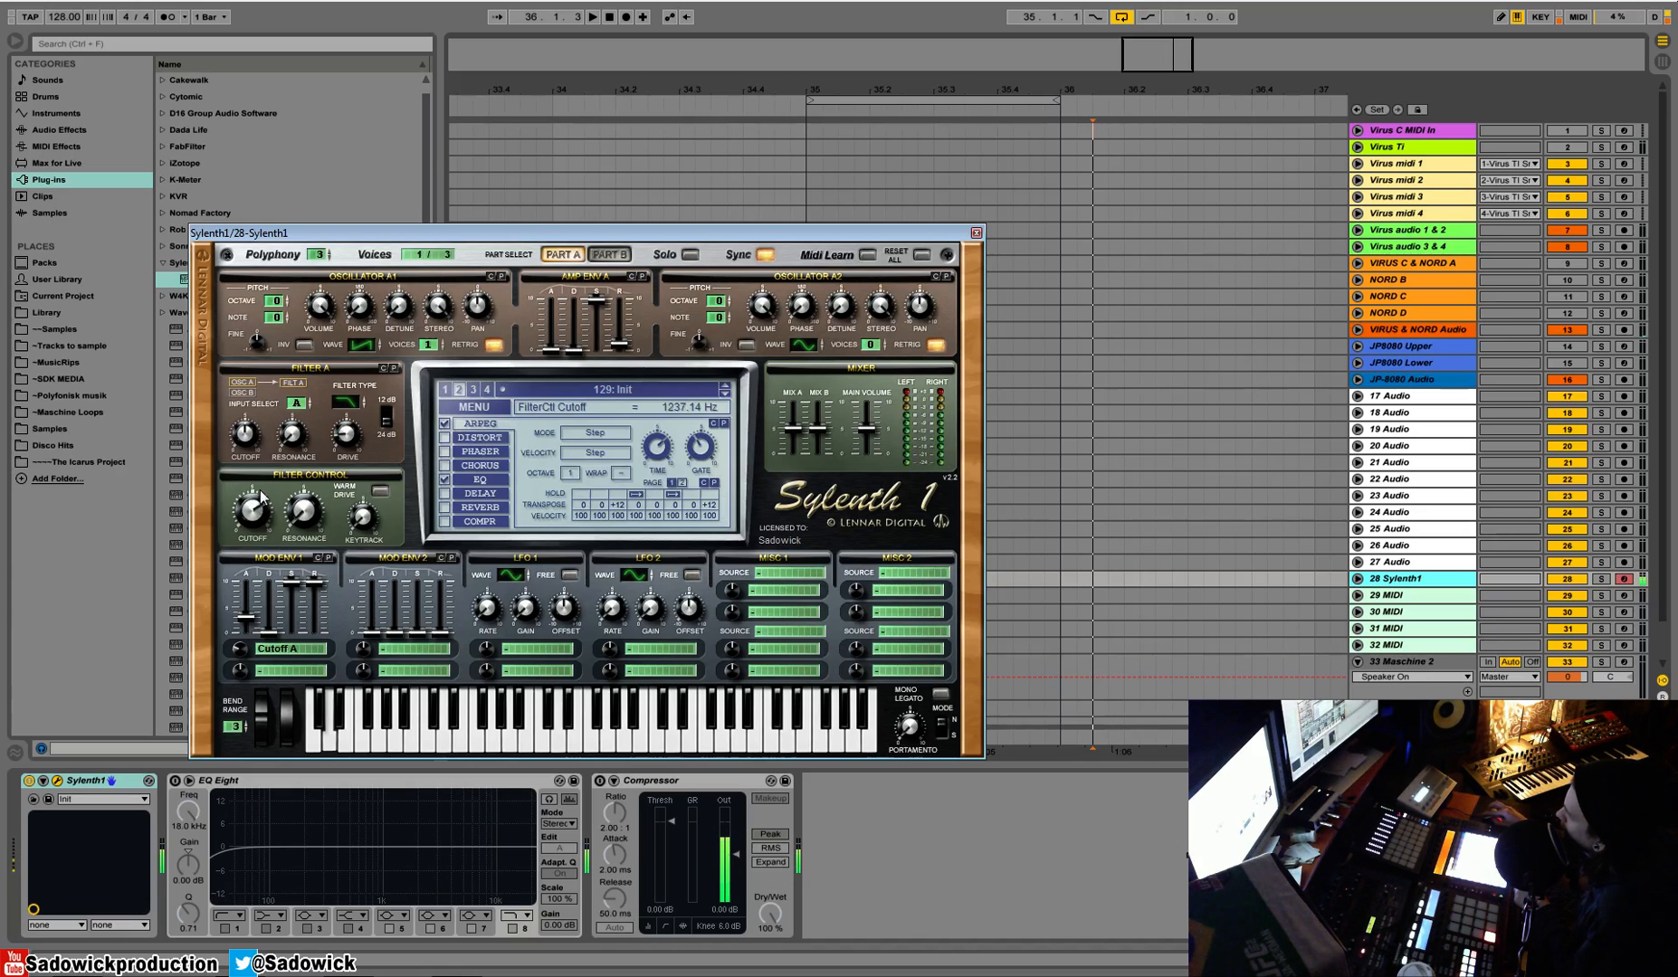
{"action": "scroll", "coordinate": [253, 512], "scroll_direction": "down", "scroll_amount": 4}
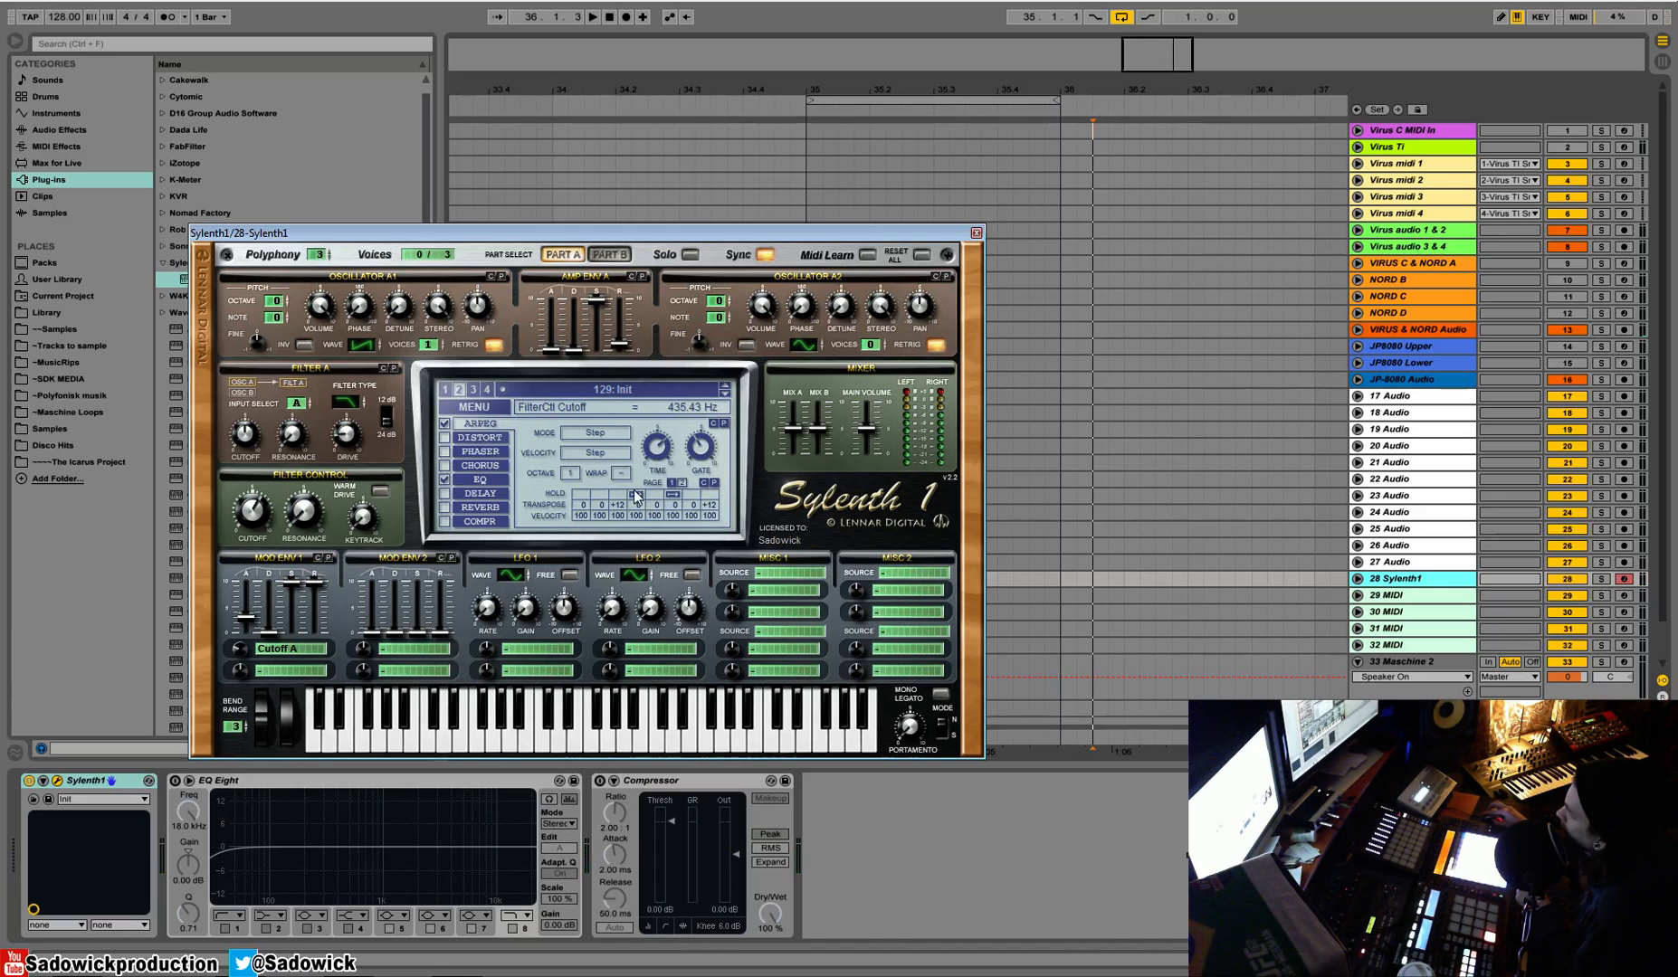
Set the velocity of arpeggiator steps 1, 5, 9 and 13 to 0, with the arp time at 1/16
{"action": "left_click", "coordinate": [672, 485]}
{"action": "left_click_drag", "start_coordinate": [581, 512], "coordinate": [596, 595]}
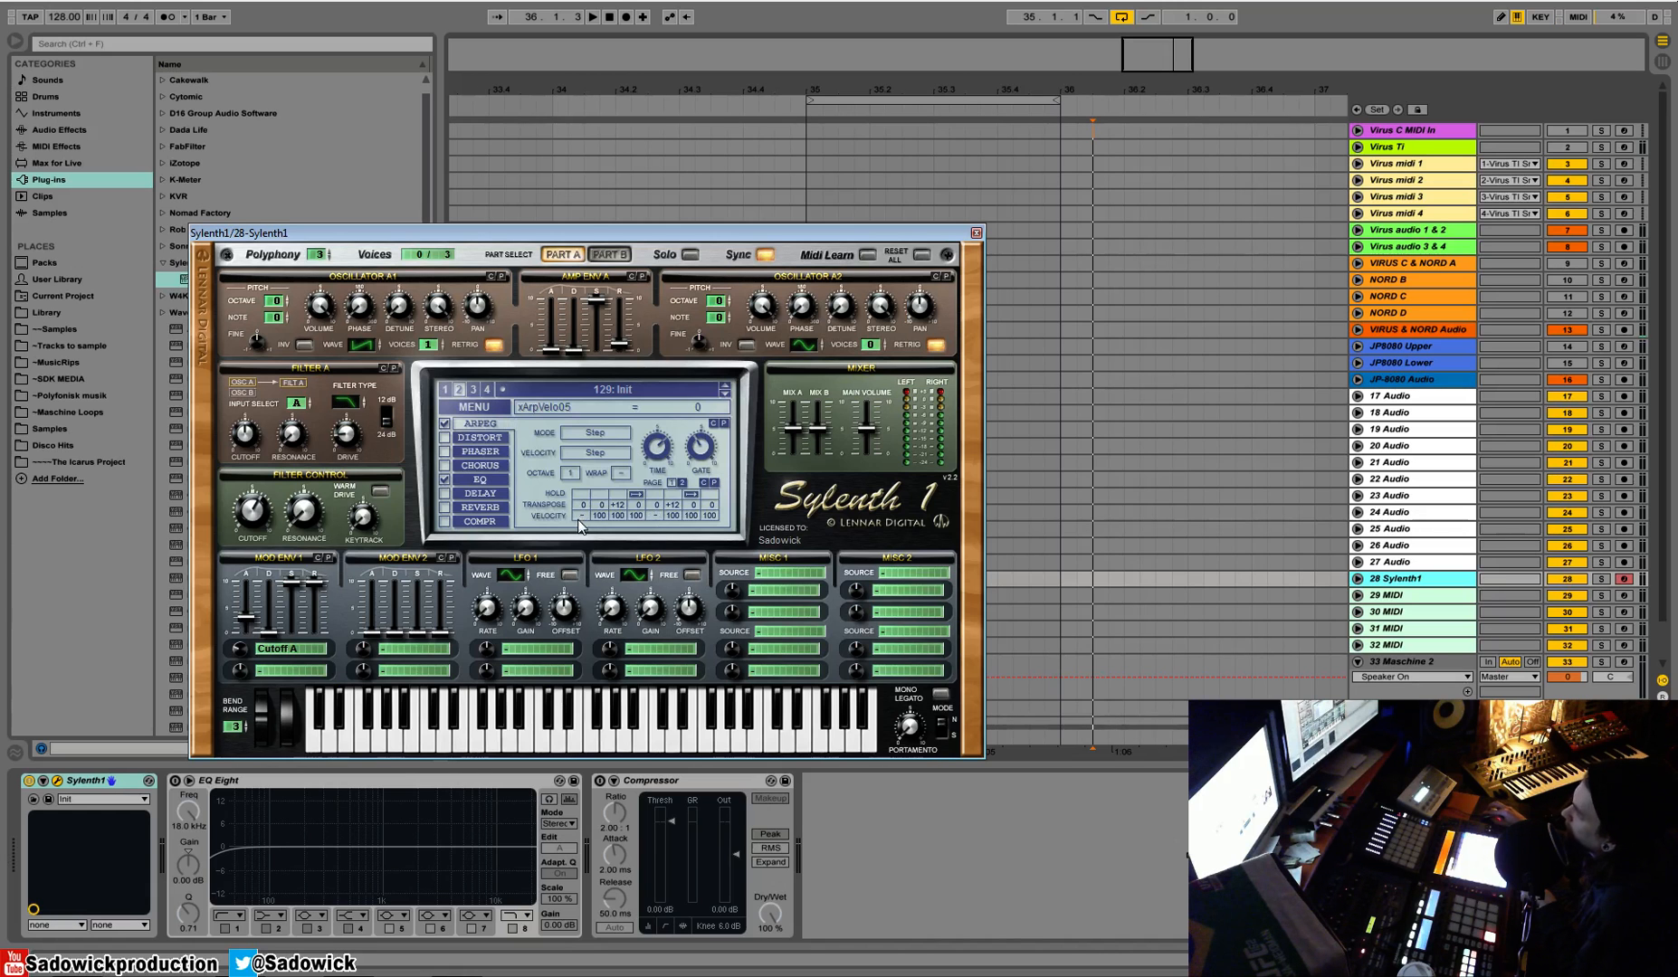
{"action": "left_click", "coordinate": [656, 450]}
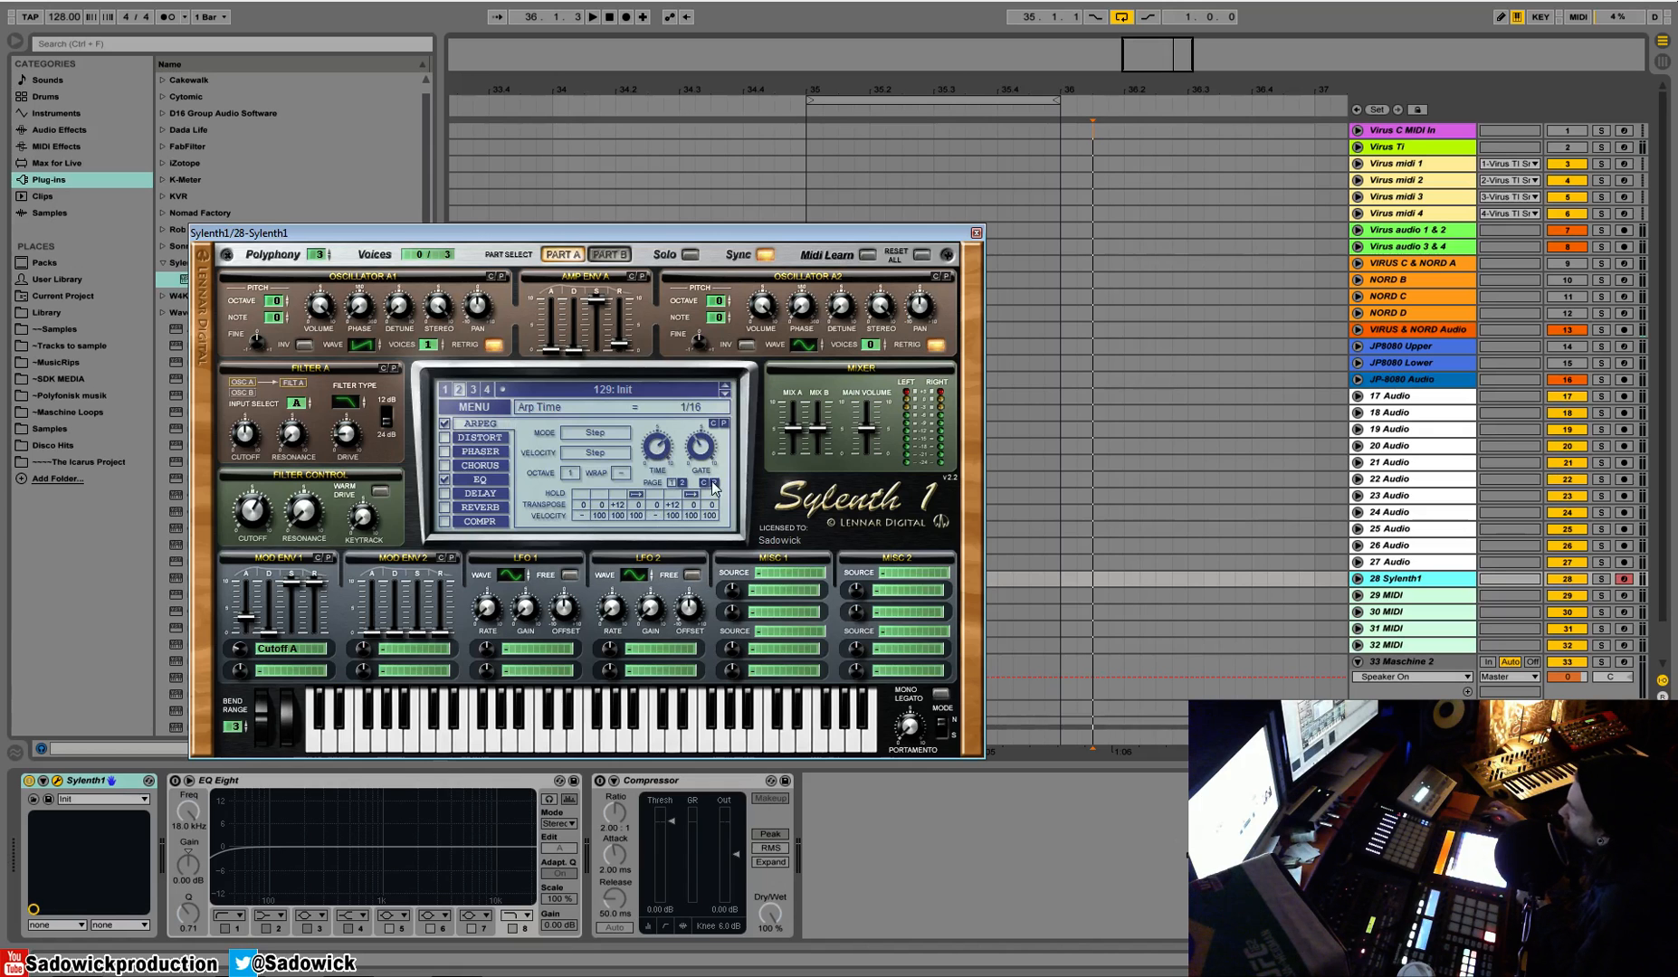
{"action": "left_click", "coordinate": [683, 483]}
{"action": "left_click_drag", "start_coordinate": [581, 515], "coordinate": [585, 537]}
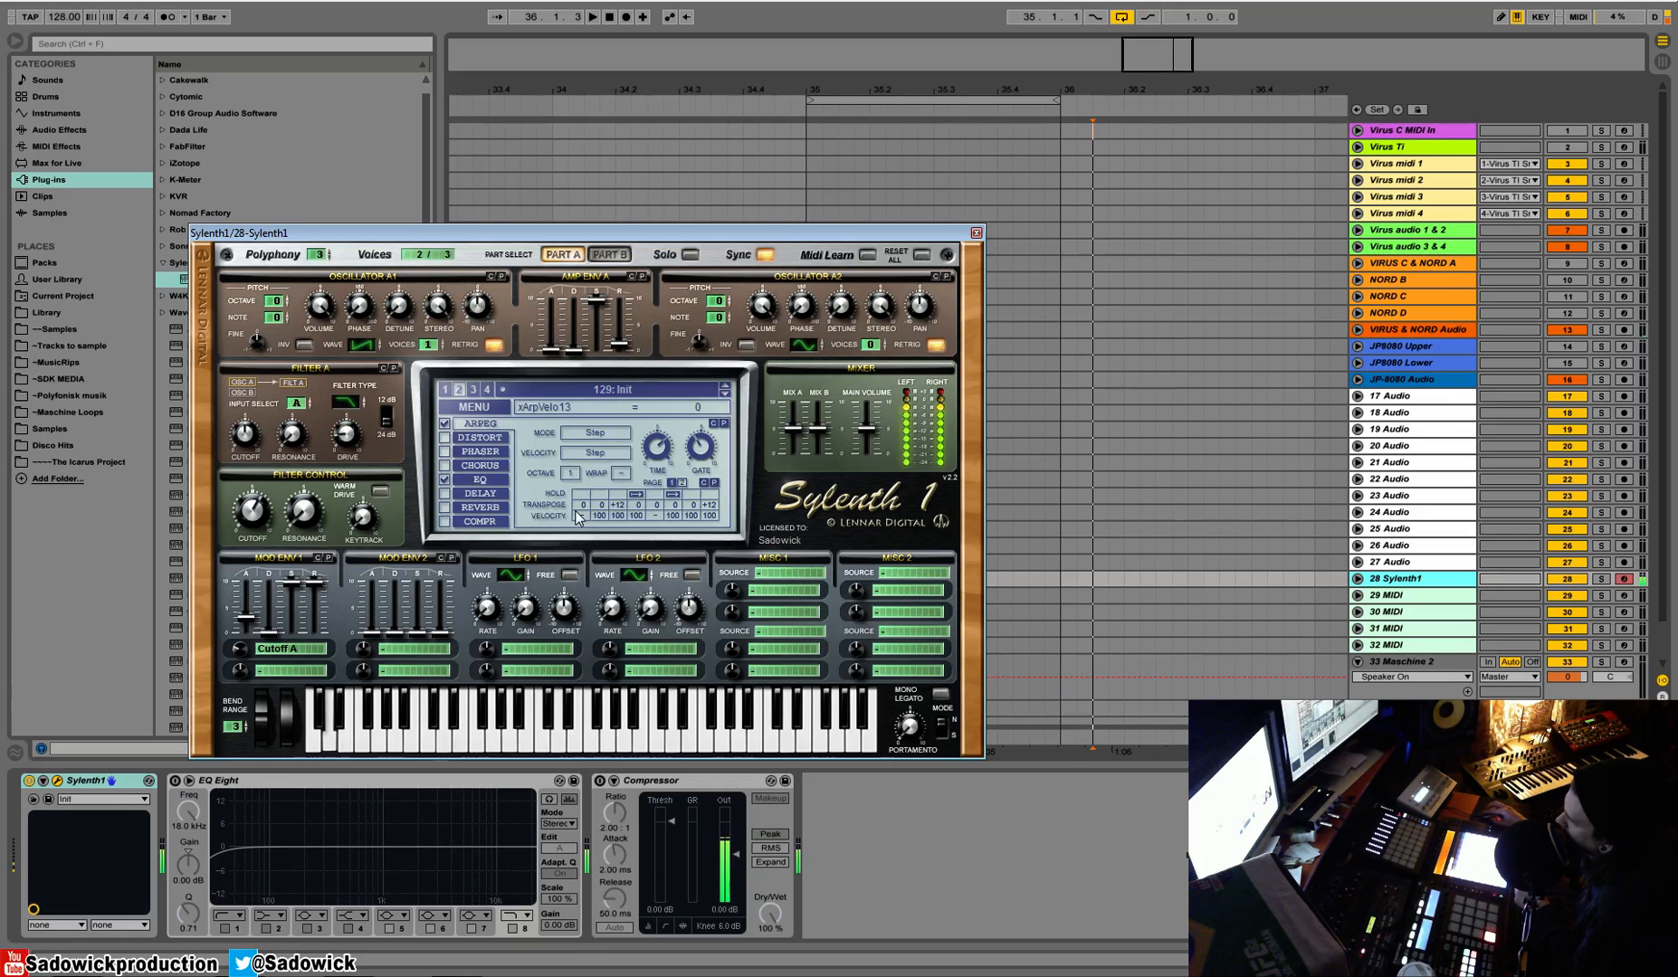
Try routing Velocity to Volume A in the first Misc 1 slot, and set its source back to None
{"action": "left_click", "coordinate": [804, 574]}
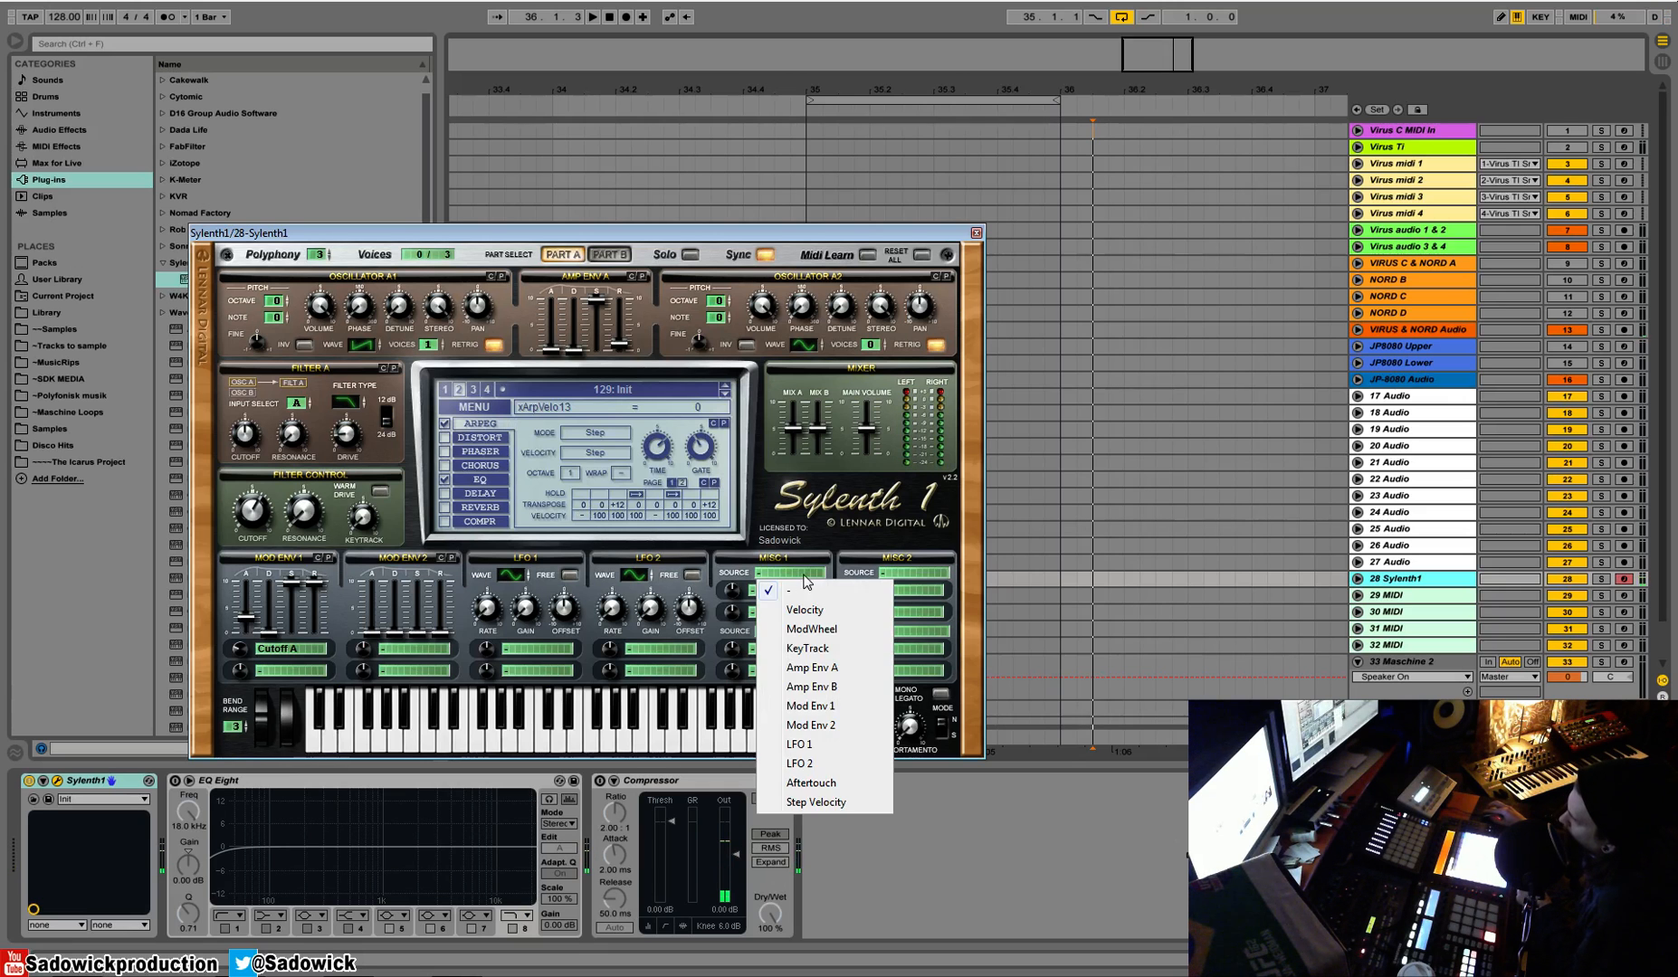
{"action": "left_click", "coordinate": [804, 610]}
{"action": "left_click", "coordinate": [785, 590]}
{"action": "left_click", "coordinate": [796, 632]}
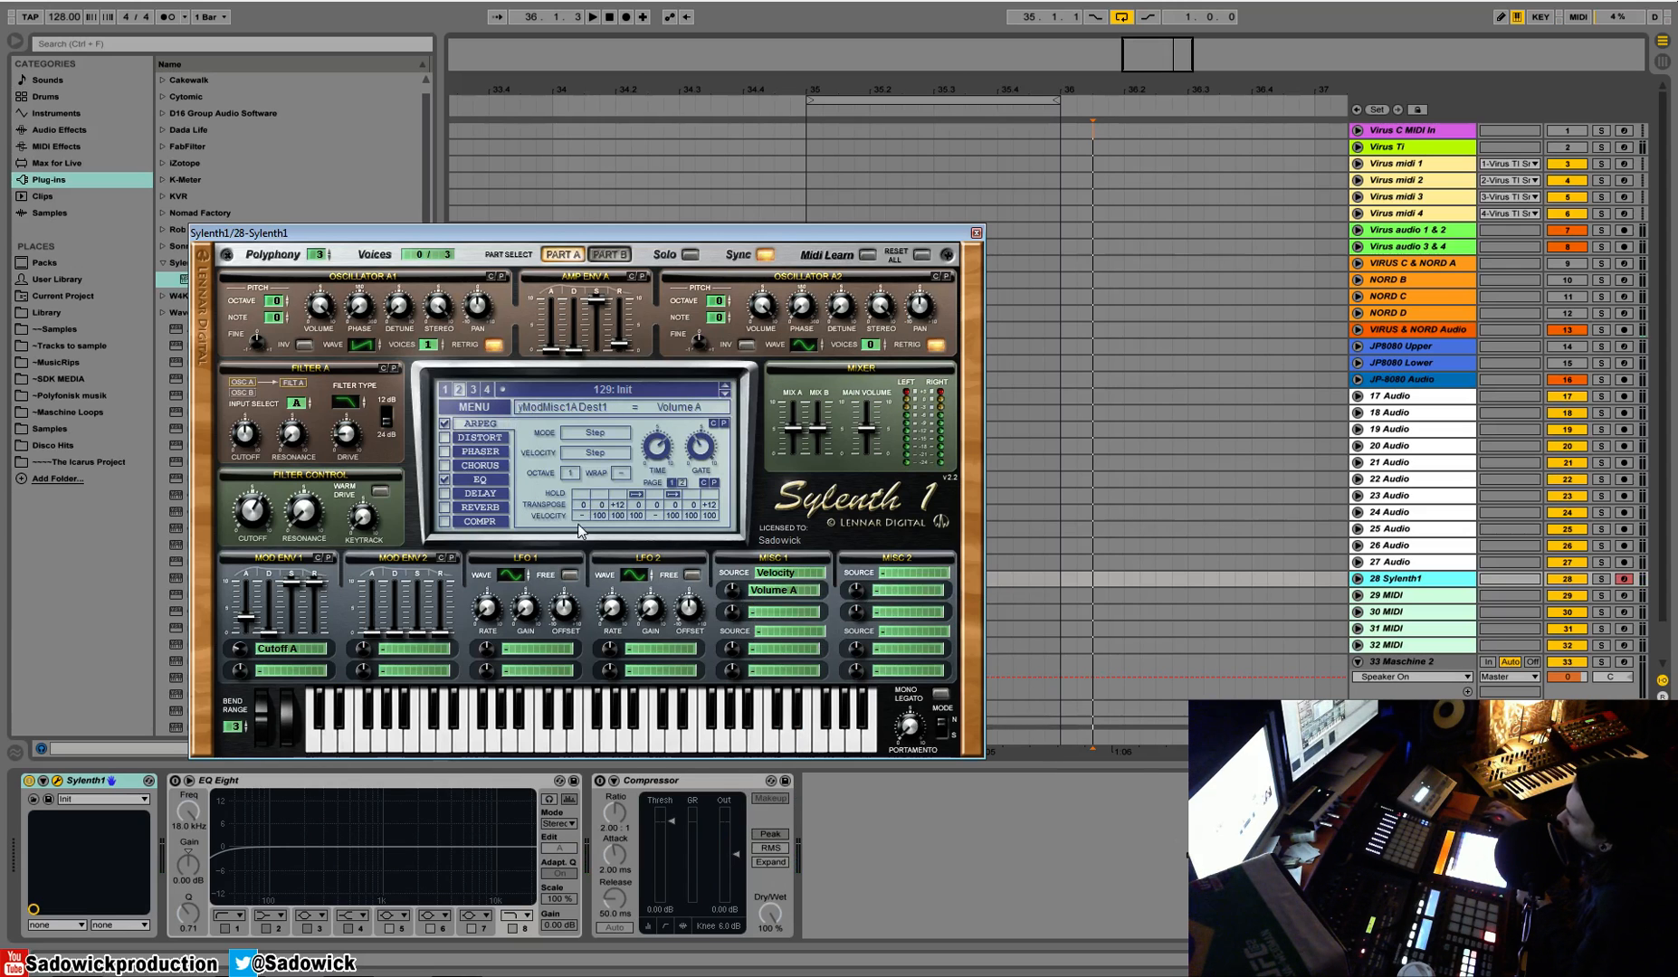
{"action": "left_click", "coordinate": [786, 577]}
{"action": "left_click", "coordinate": [788, 590]}
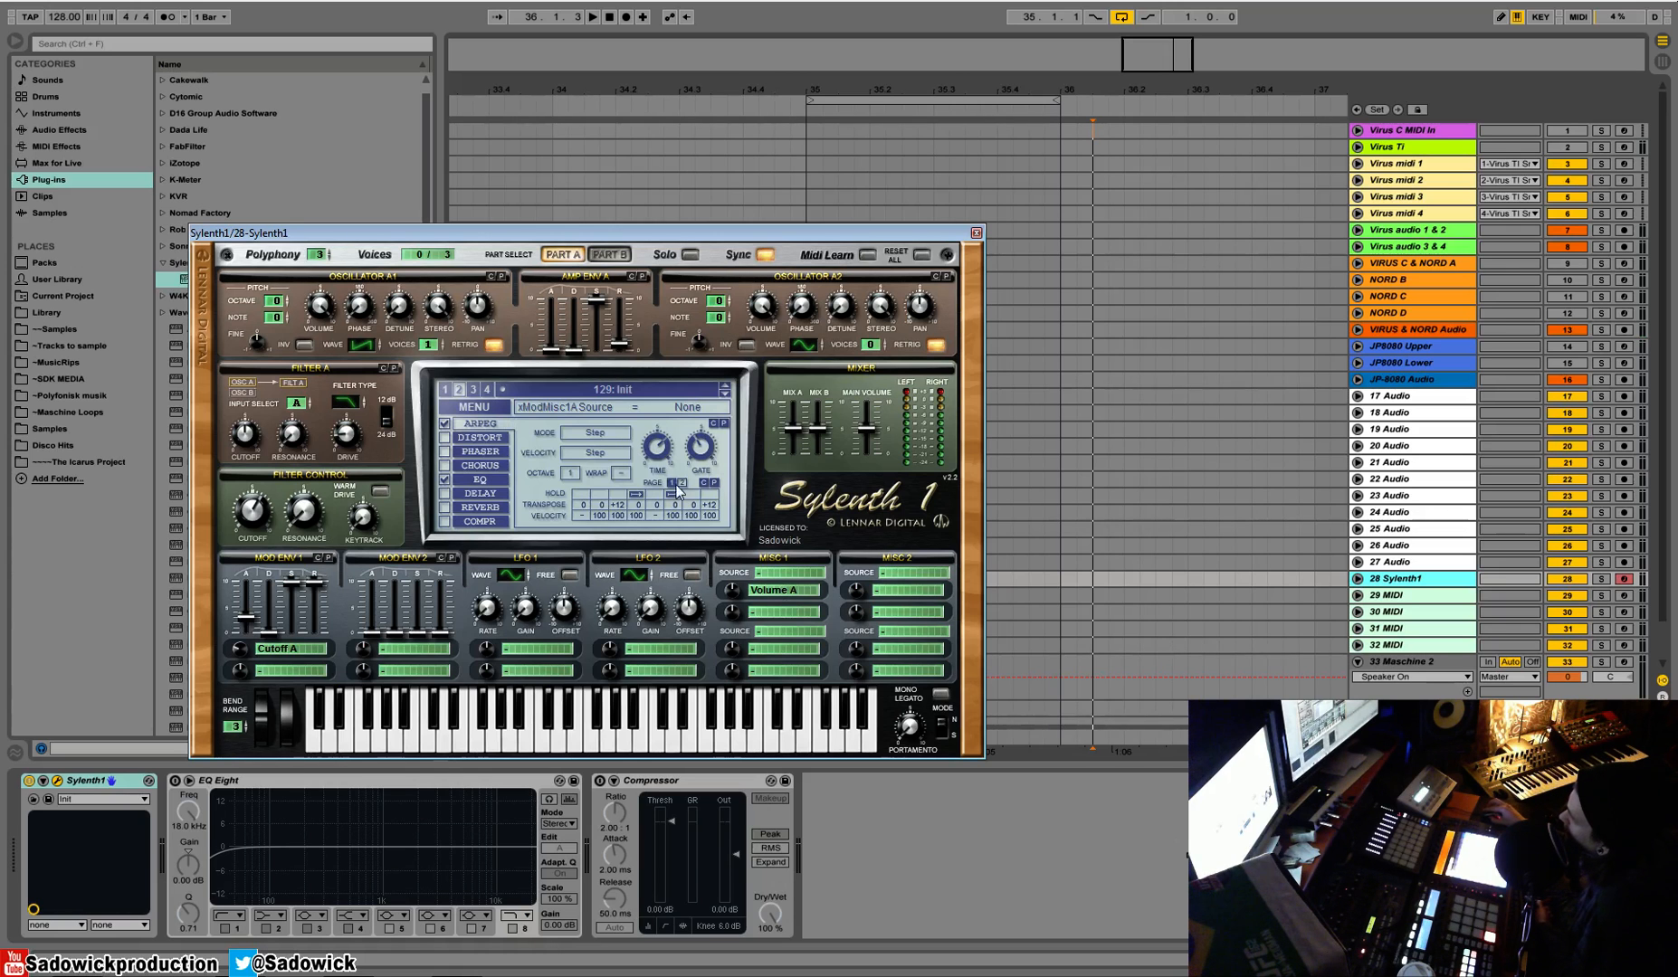
Set hold on for arpeggiator step 12 and raise the gate to 44.76 %
{"action": "left_click", "coordinate": [635, 495]}
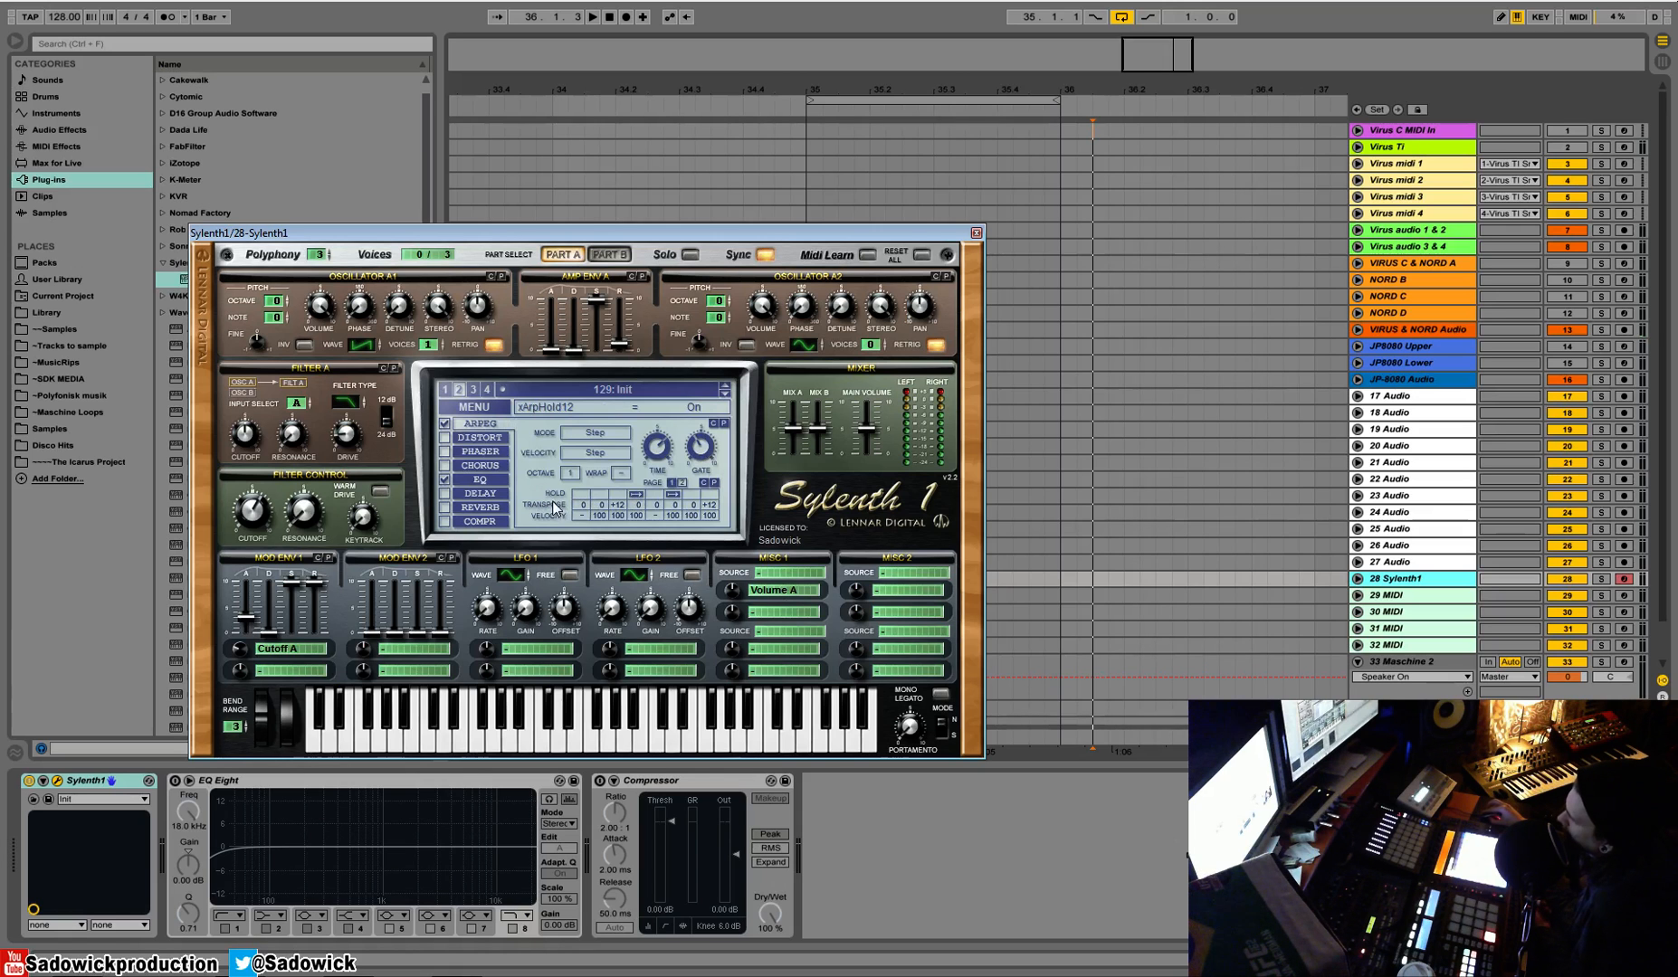
{"action": "left_click", "coordinate": [703, 451]}
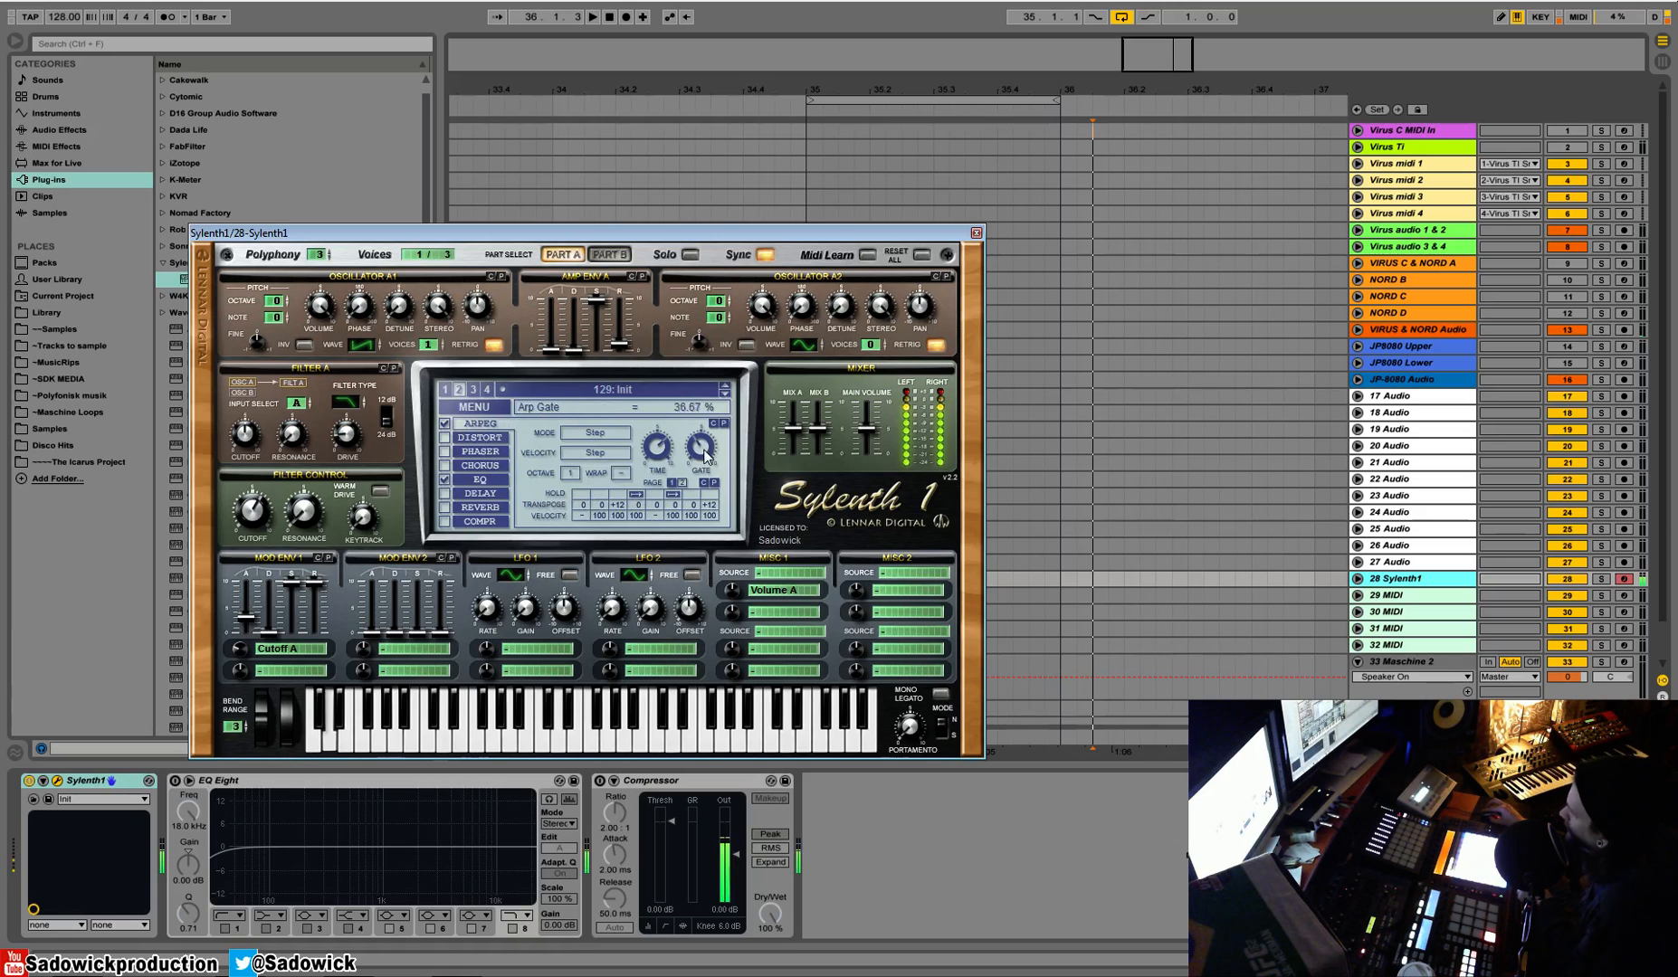
{"action": "left_click_drag", "start_coordinate": [730, 552], "coordinate": [738, 467]}
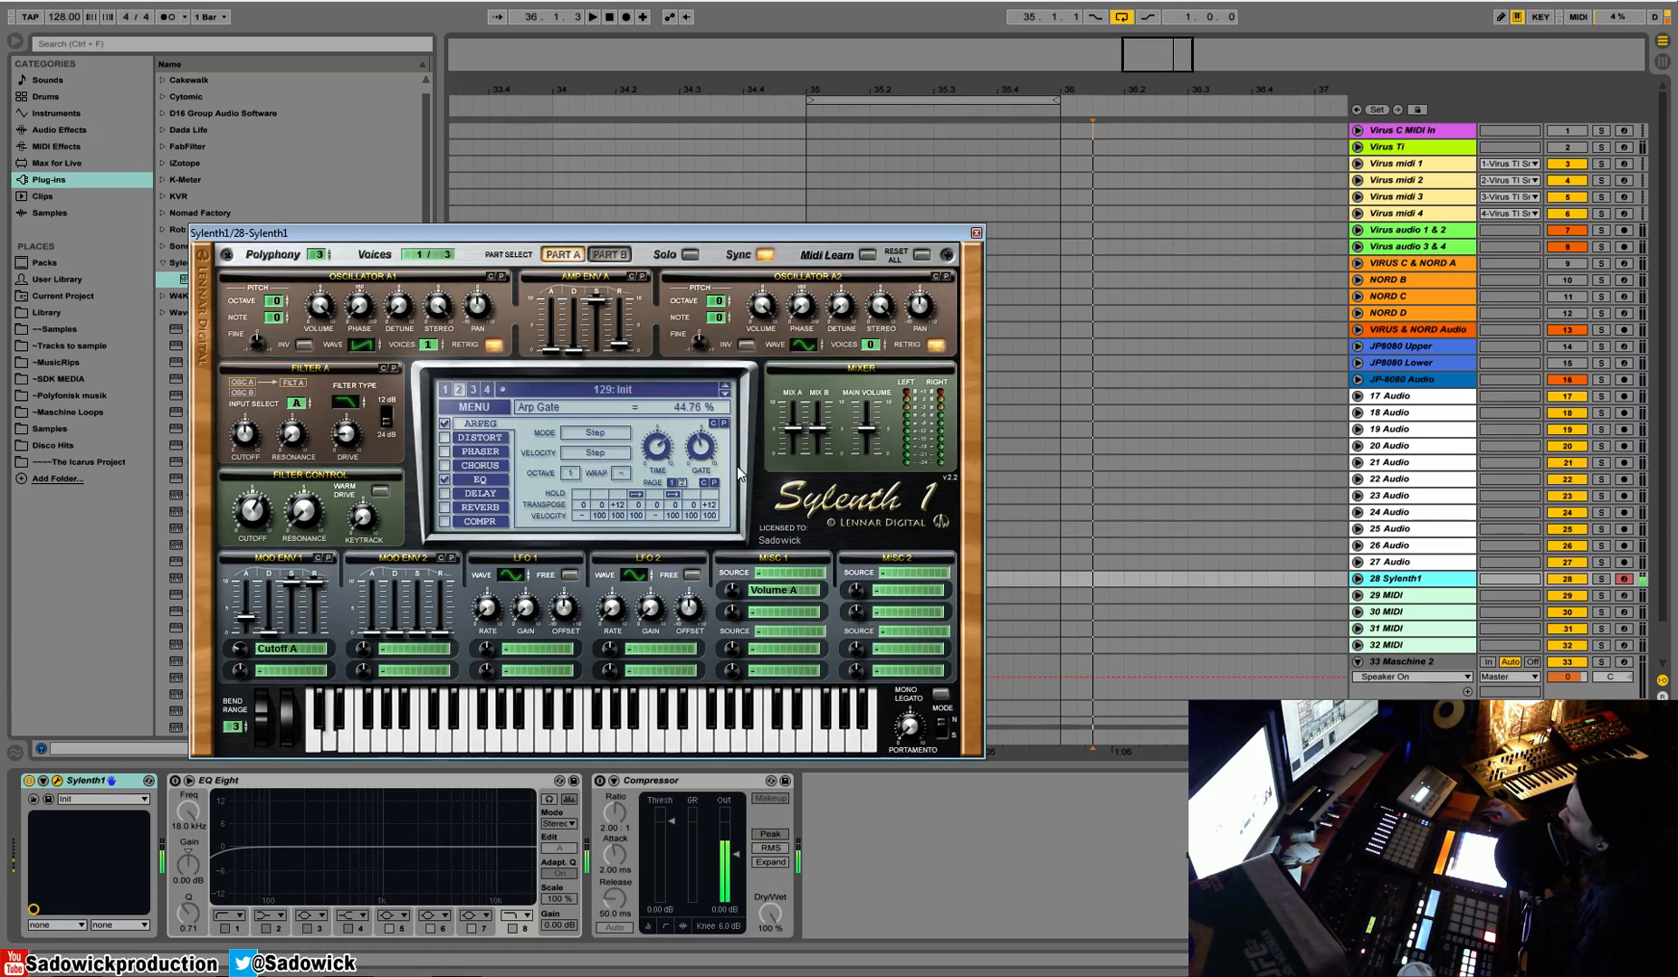